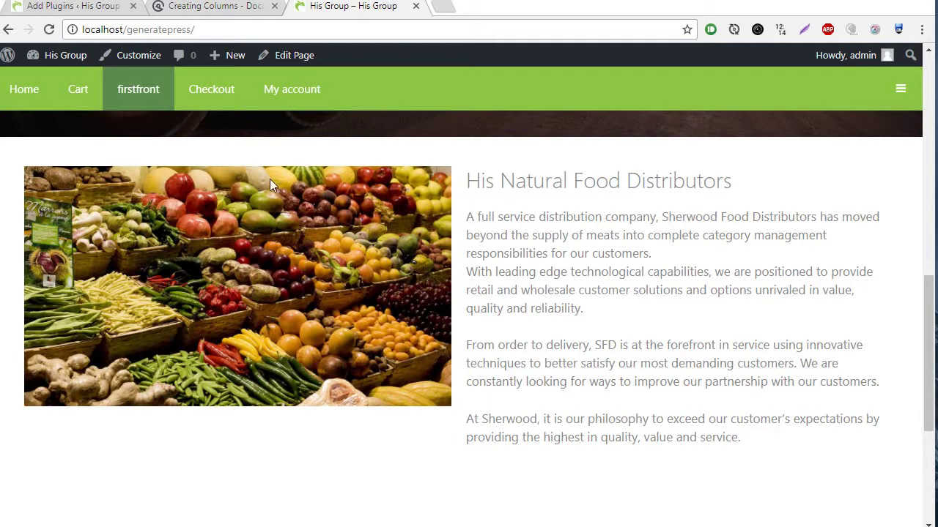
Read the GeneratePress documentation article on creating columns, covering the recommended plugins and the built-in unsemantic grid examples.
left_click(216, 6)
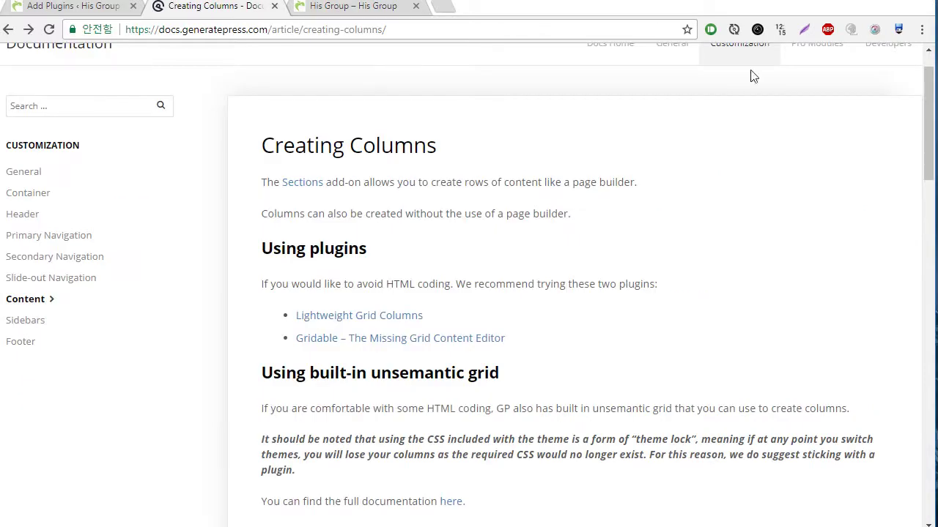
left_click_drag(931, 122, 932, 112)
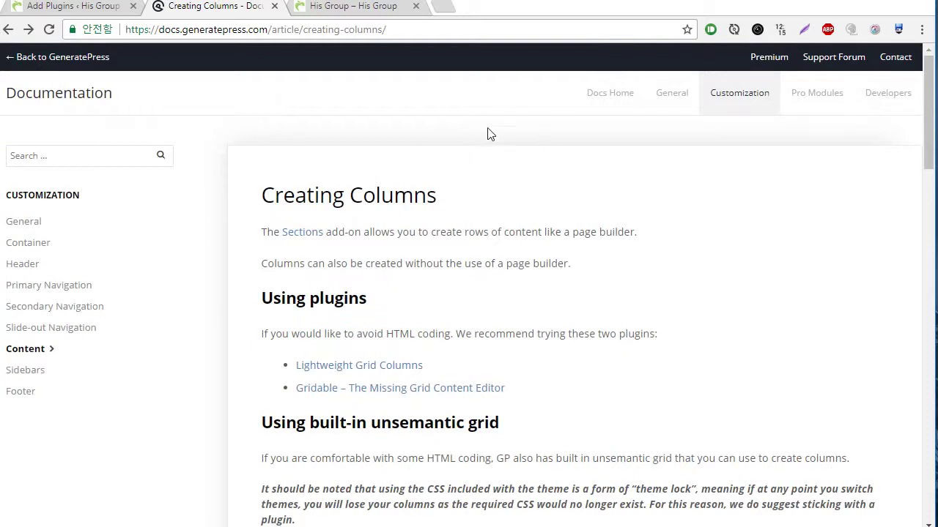
left_click_drag(929, 68, 929, 109)
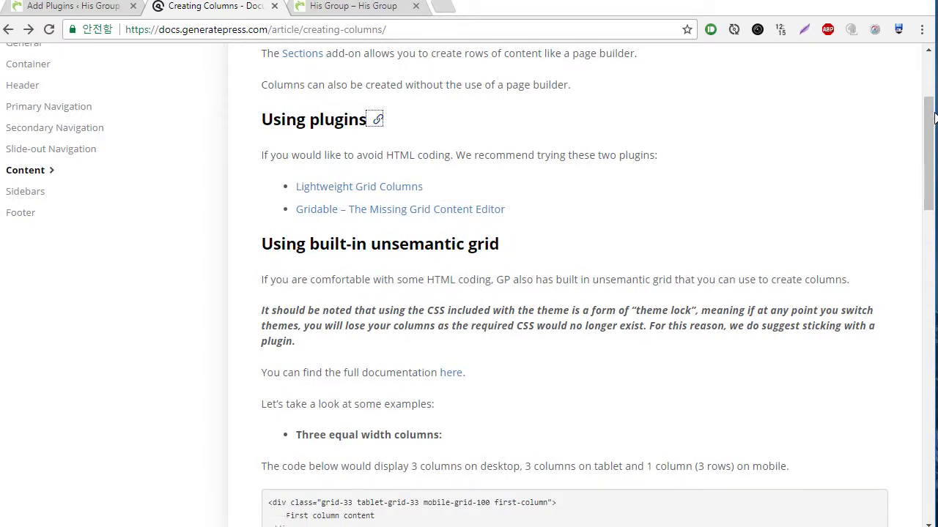
scroll(481, 160, "down", 6)
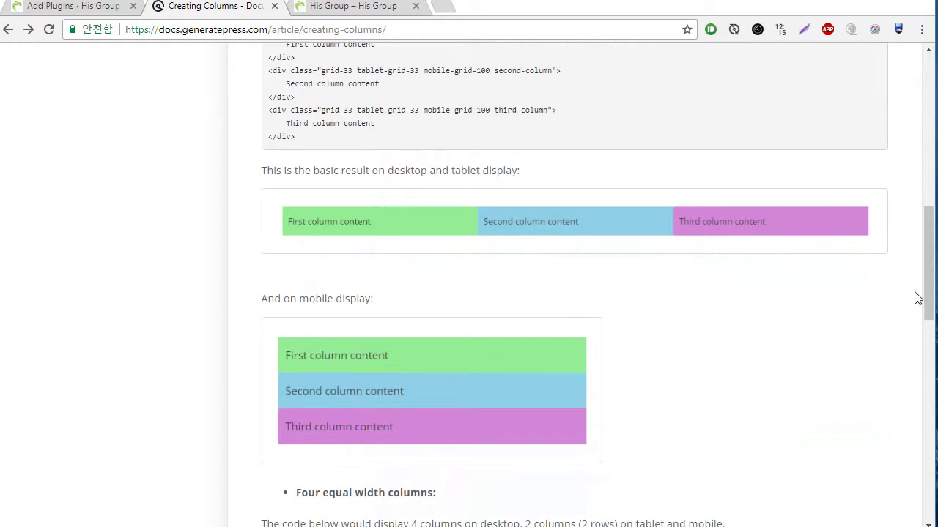
scroll(917, 297, "up", 8)
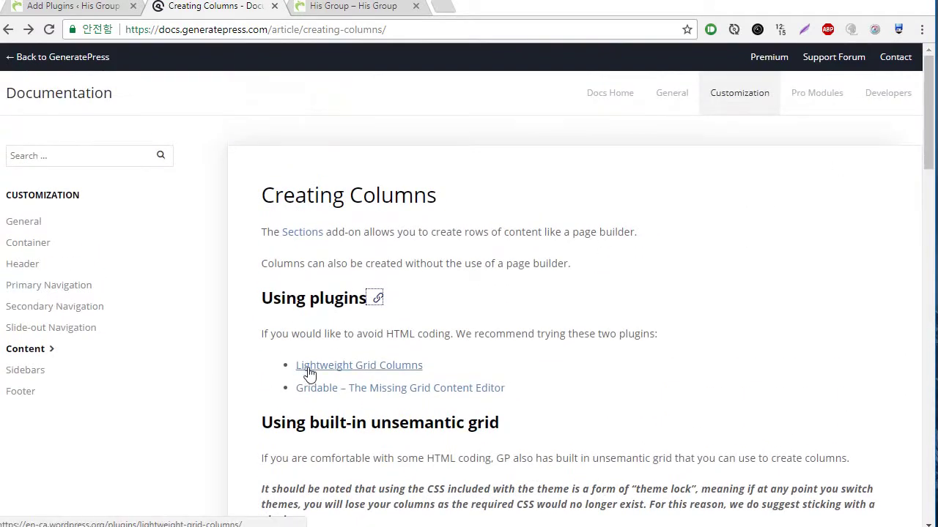
Open the Lightweight Grid Columns plugin page from the documentation and copy the plugin's name.
left_click(310, 373)
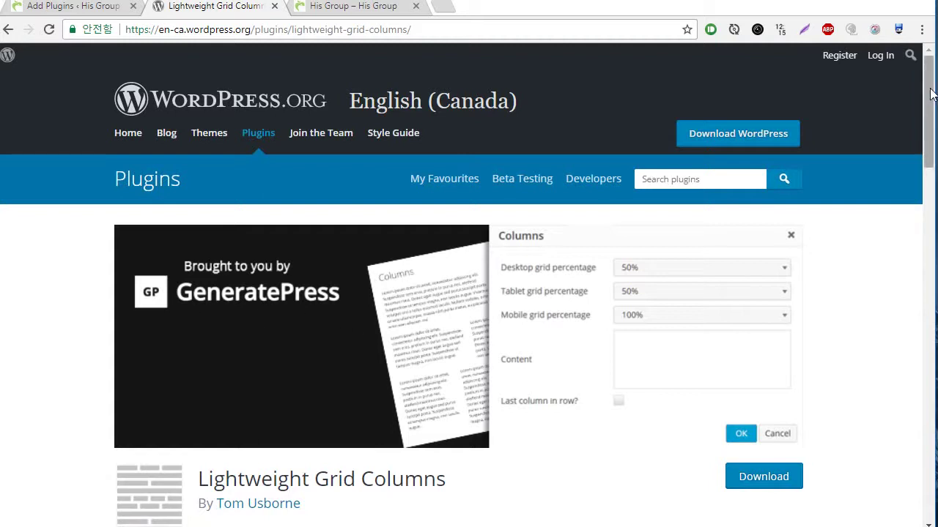
mouse_move(929, 97)
left_mouse_down()
mouse_move(914, 193)
mouse_move(919, 92)
left_mouse_up()
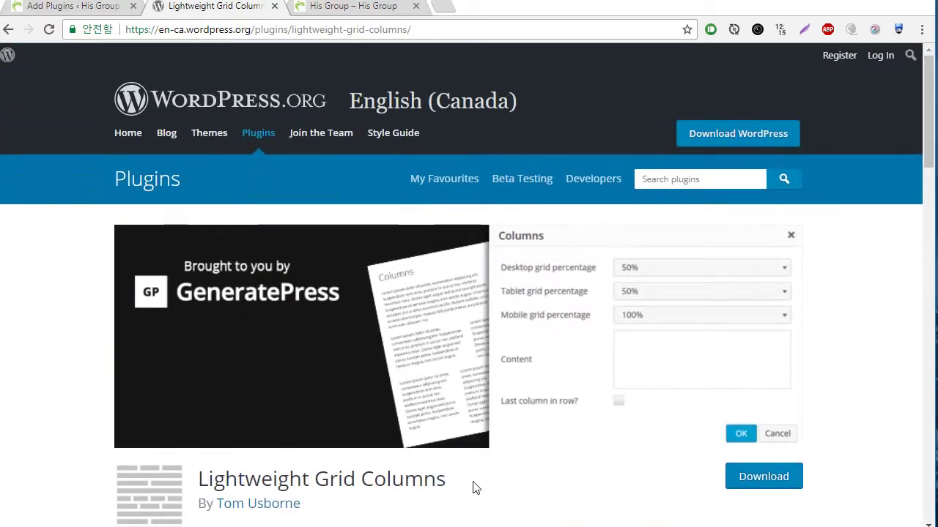
left_click_drag(472, 488, 202, 452)
left_click_drag(513, 491, 228, 476)
right_click(245, 477)
left_click(271, 480)
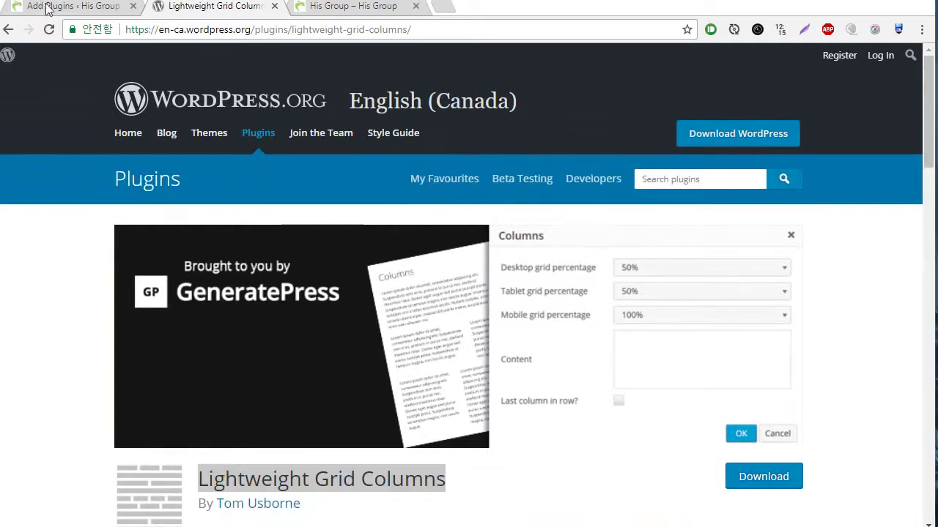
Check the Lightweight Grid Columns entry in the site's Add Plugins search results.
left_click(48, 8)
mouse_move(80, 468)
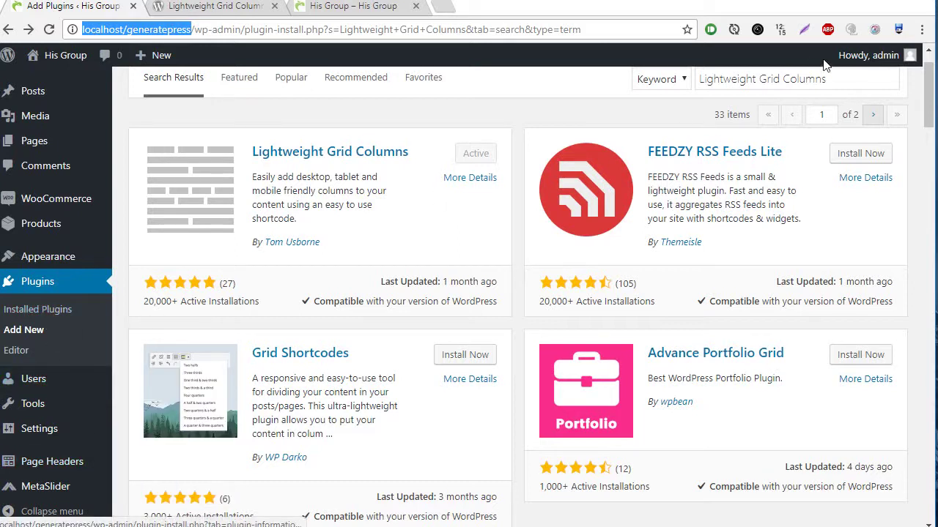
left_click_drag(869, 81, 548, 91)
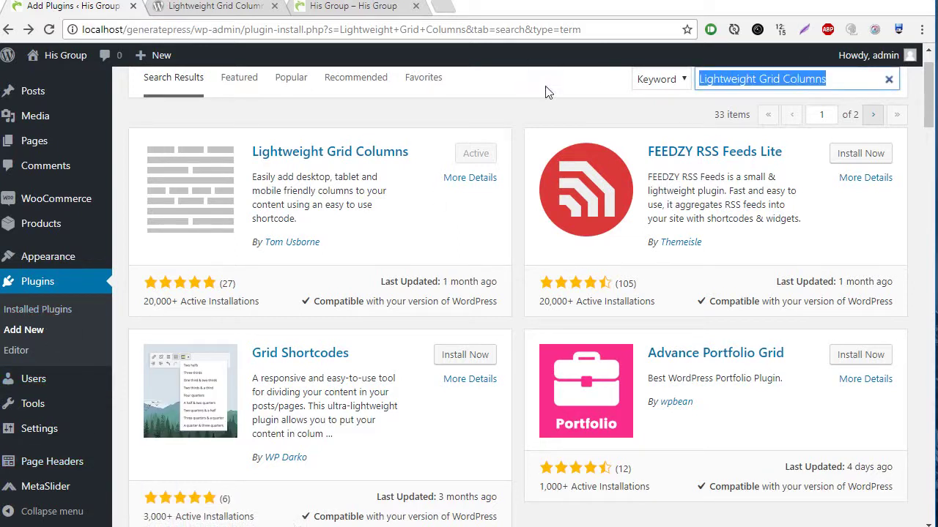
scroll(814, 212, "up", 1)
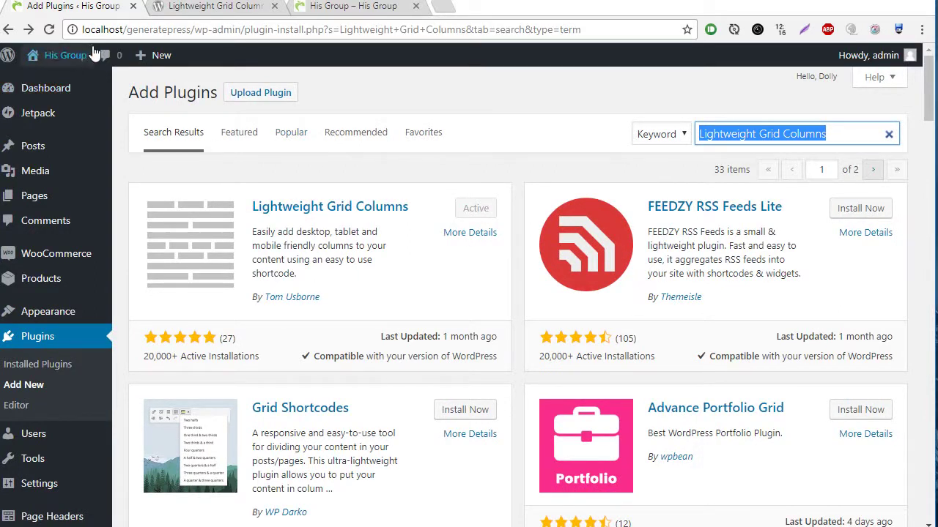
Check the live front page, then open the list of all pages in the site's admin.
left_click(356, 7)
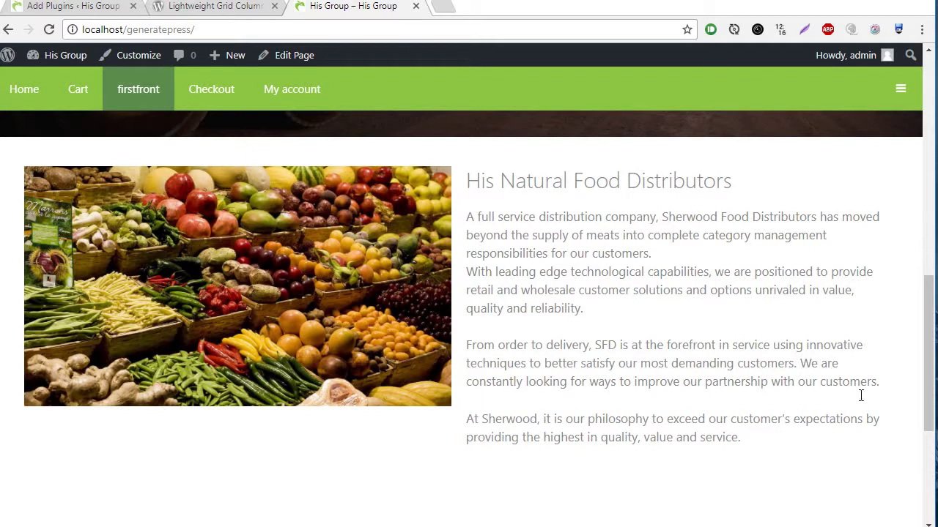
left_click(82, 8)
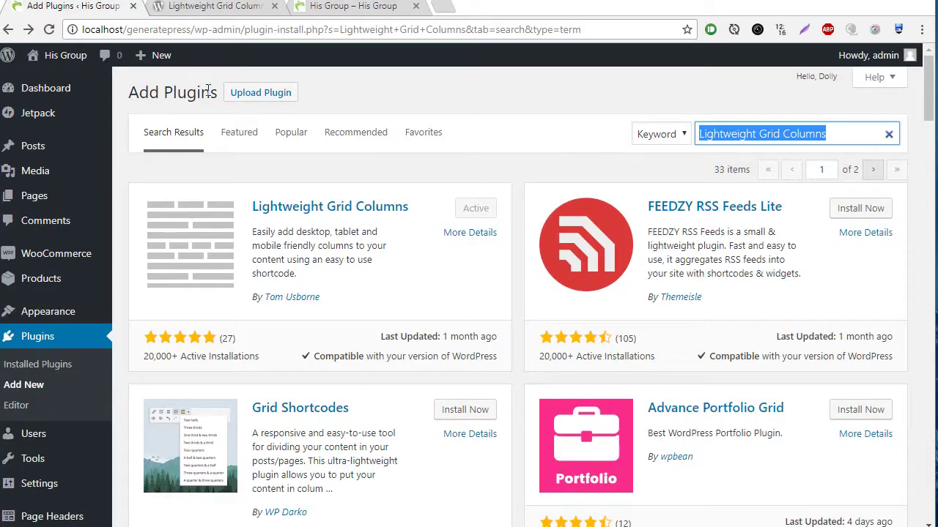
mouse_move(59, 197)
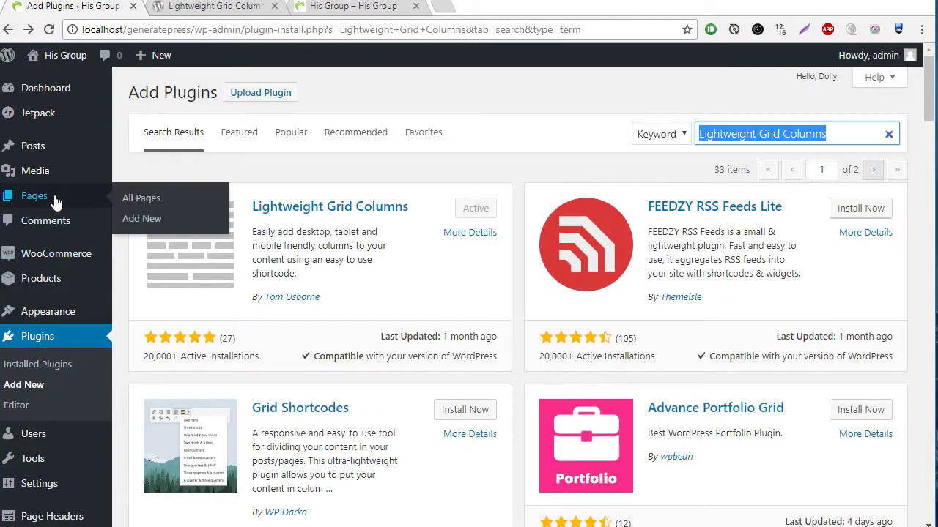
left_click(157, 205)
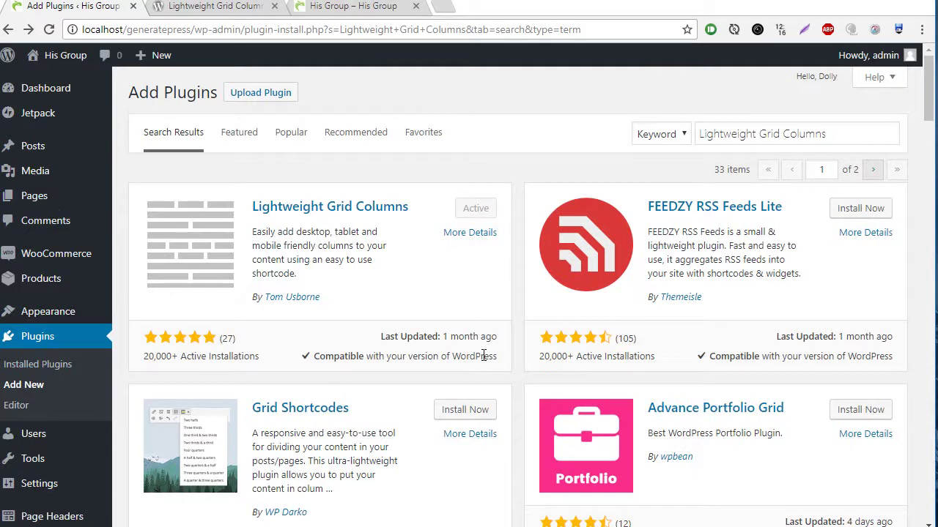
mouse_move(81, 195)
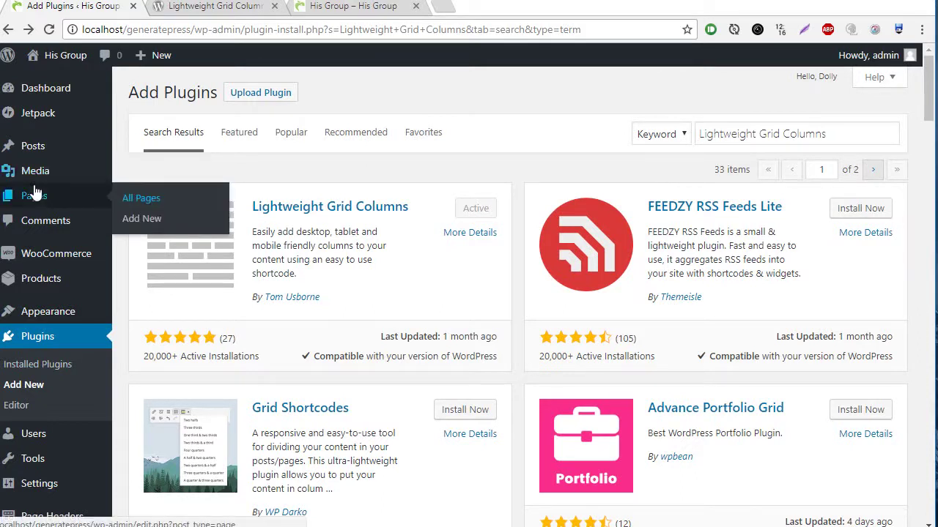
left_click(146, 202)
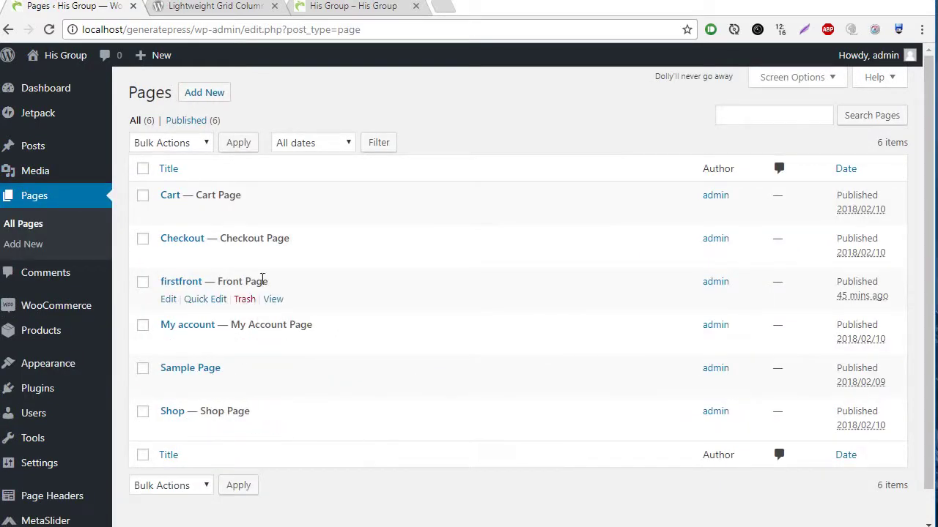
View the live firstfront page and examine its image-and-text section down to the company footer.
left_click(168, 299)
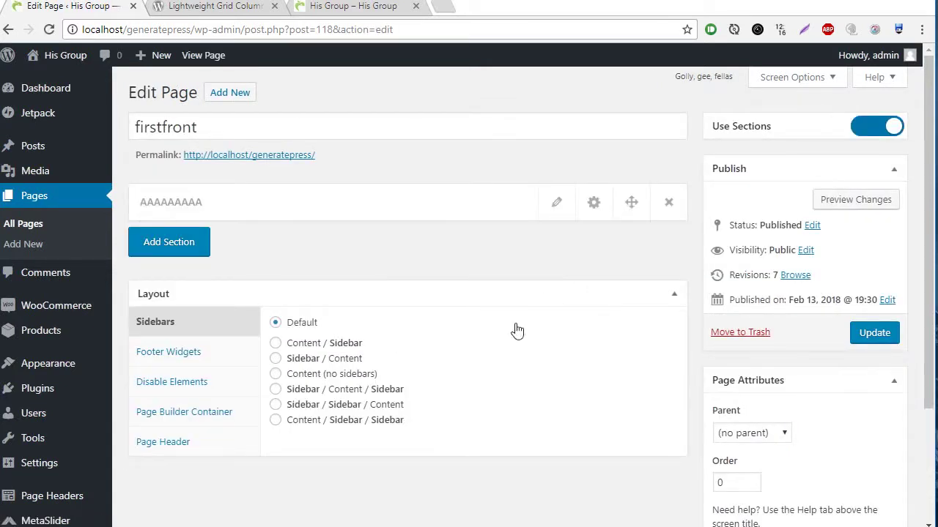
key("alt+Left")
left_click(273, 299)
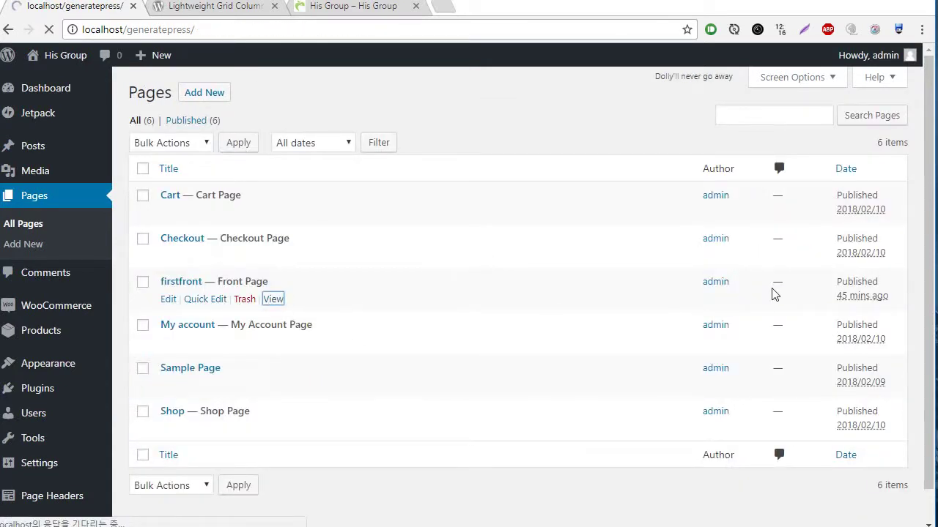
scroll(858, 118, "down", 1)
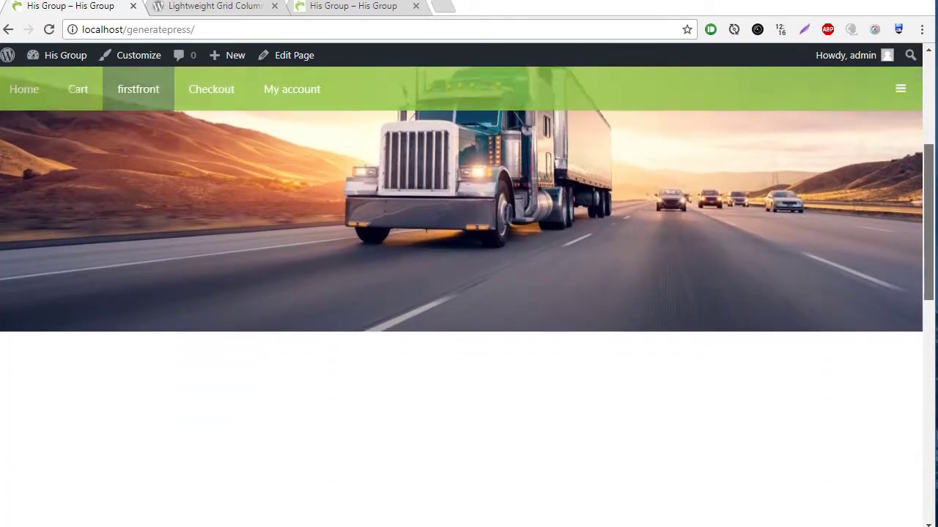
scroll(466, 293, "up", 1)
scroll(466, 293, "down", 8)
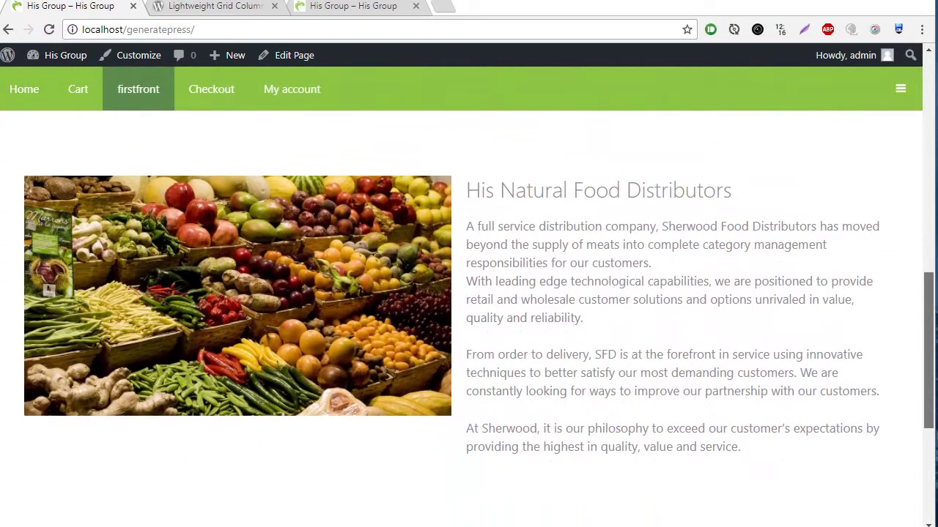
left_click_drag(842, 406, 723, 393)
left_click_drag(767, 429, 744, 332)
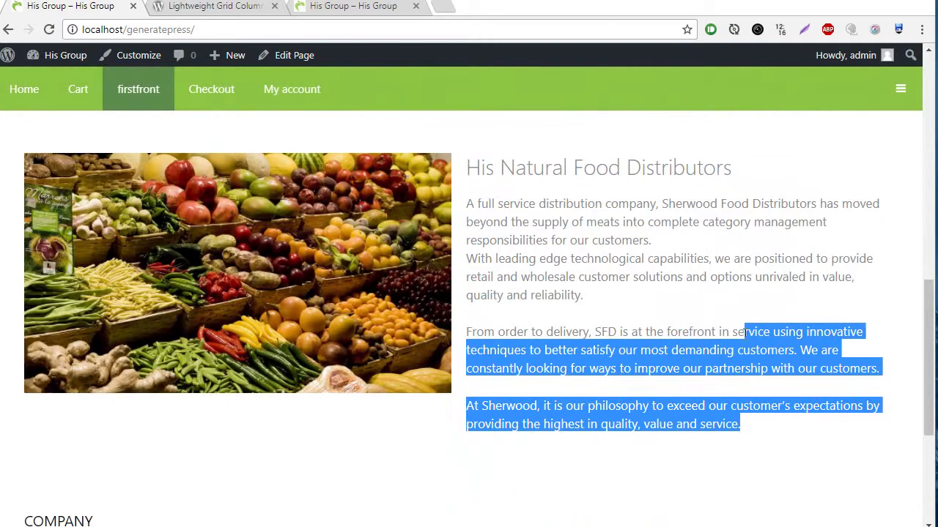
scroll(588, 353, "down", 2)
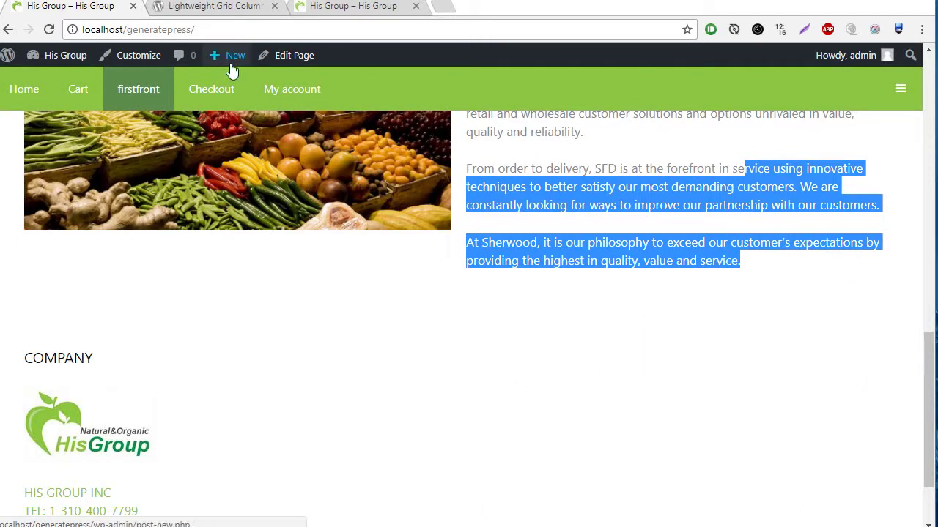
Add a new section to the firstfront page and open its content in the visual editor.
left_click(288, 64)
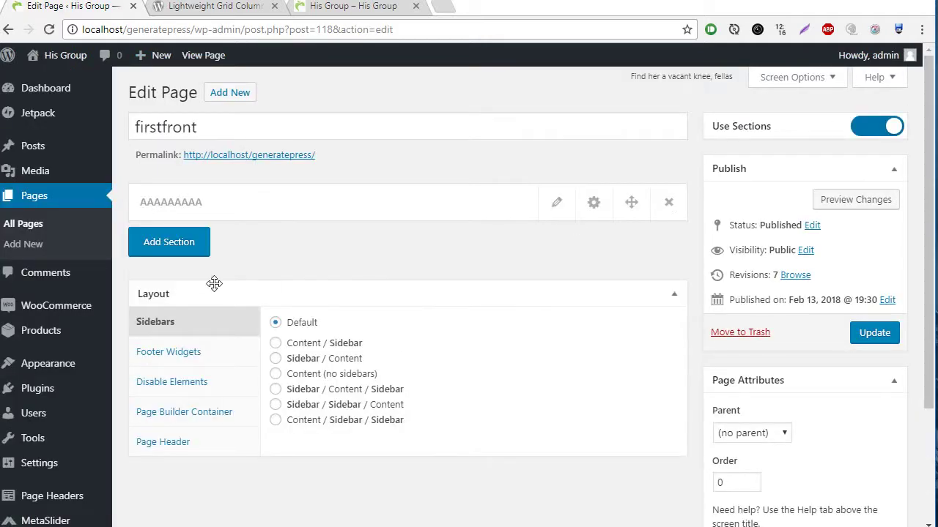
left_click(160, 249)
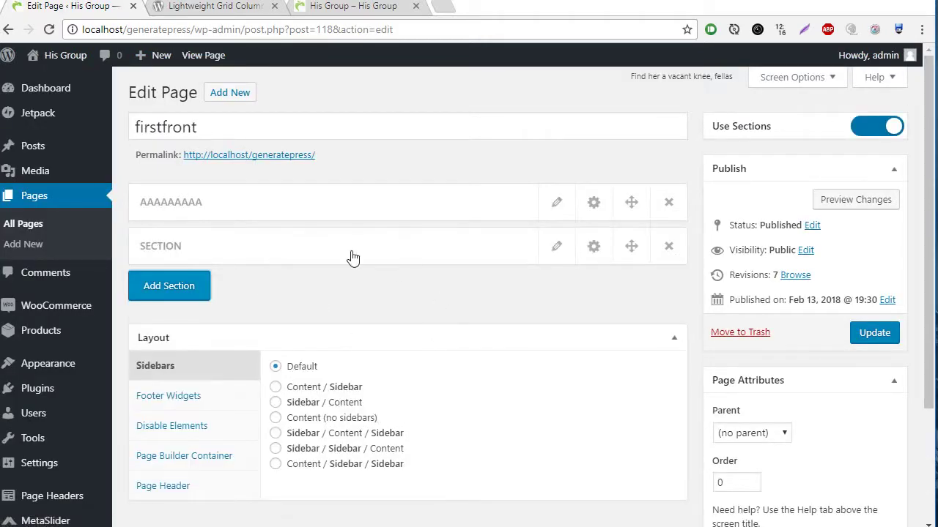
left_click(557, 249)
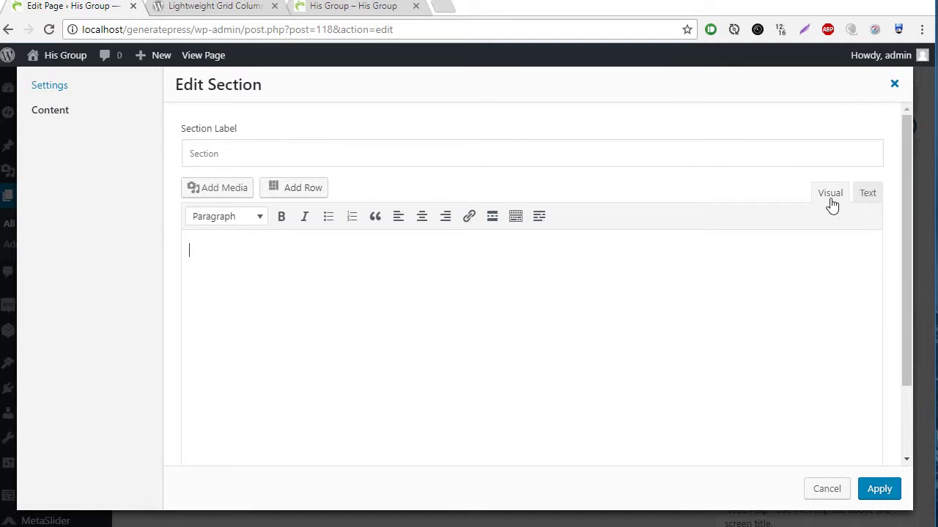
left_click(865, 194)
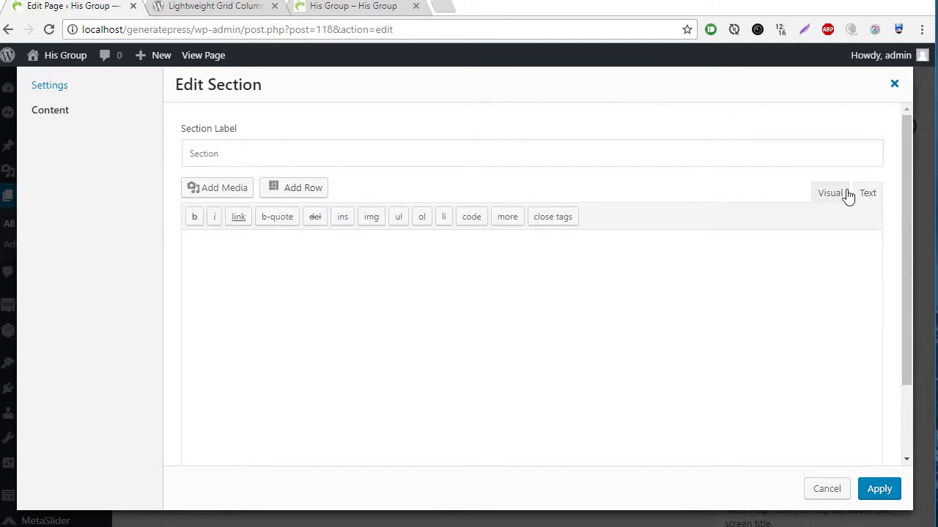
left_click(832, 194)
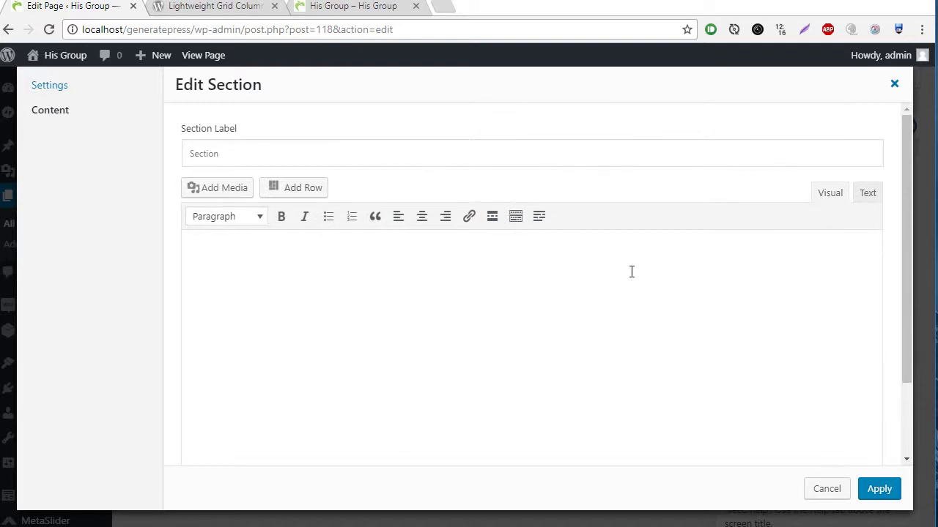
Insert a row with two content columns into the new section.
left_click(301, 192)
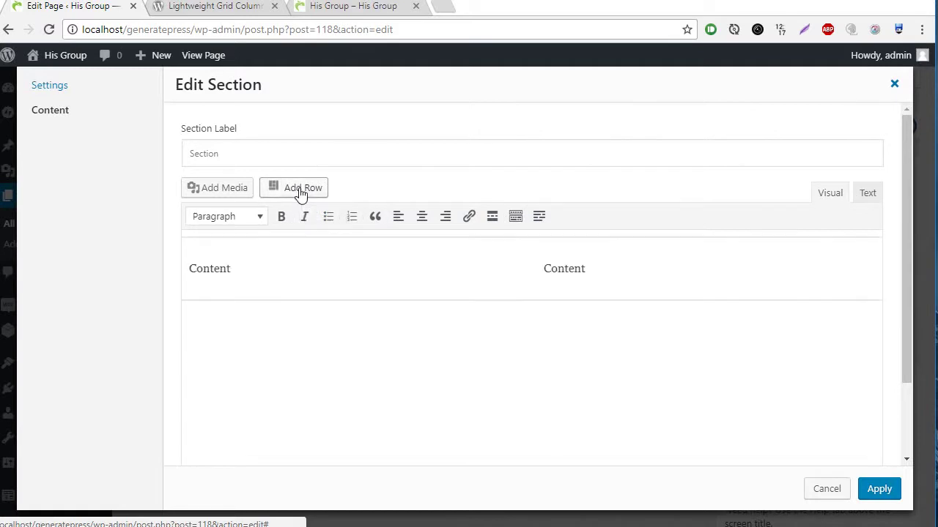
right_click(564, 270)
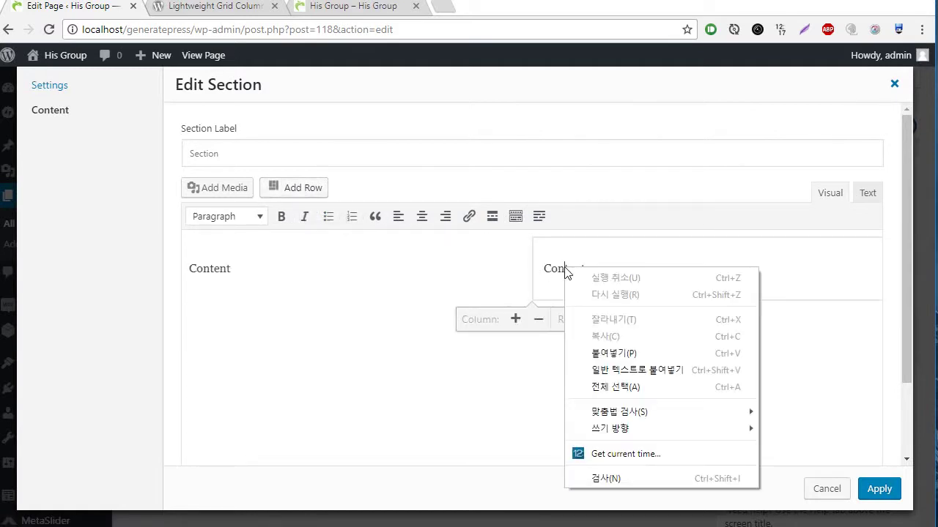
left_click(436, 374)
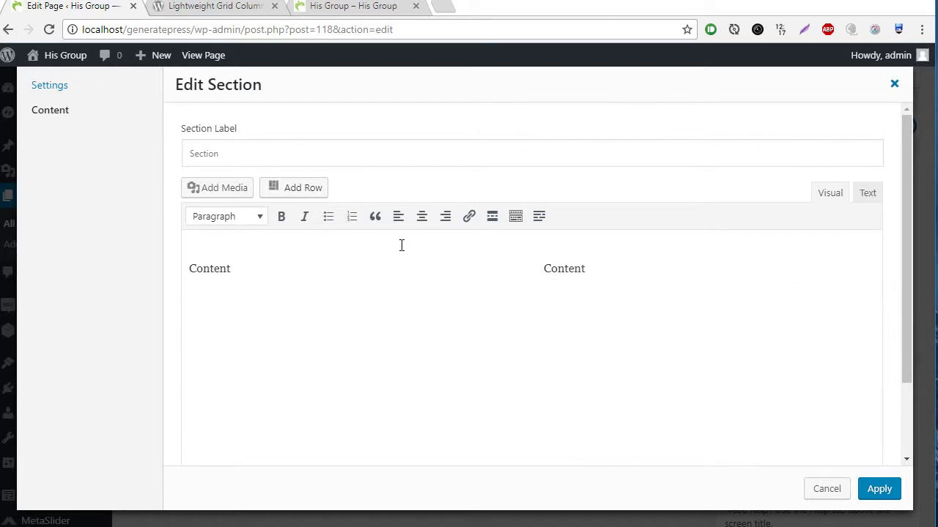
left_click(398, 266)
left_click(618, 262)
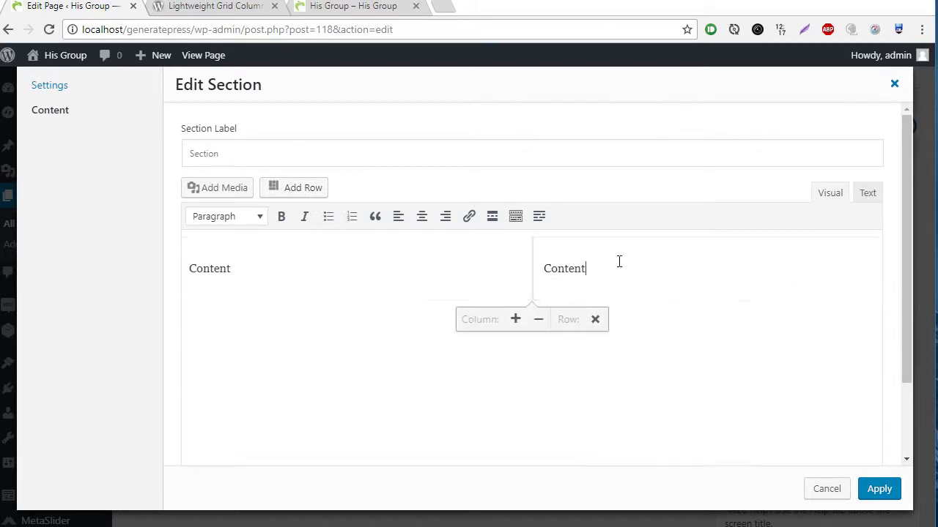
Add a third column to the row and narrow the middle column so all three have equal widths.
left_click(516, 319)
left_click(804, 268)
left_click(483, 271)
left_click(259, 274)
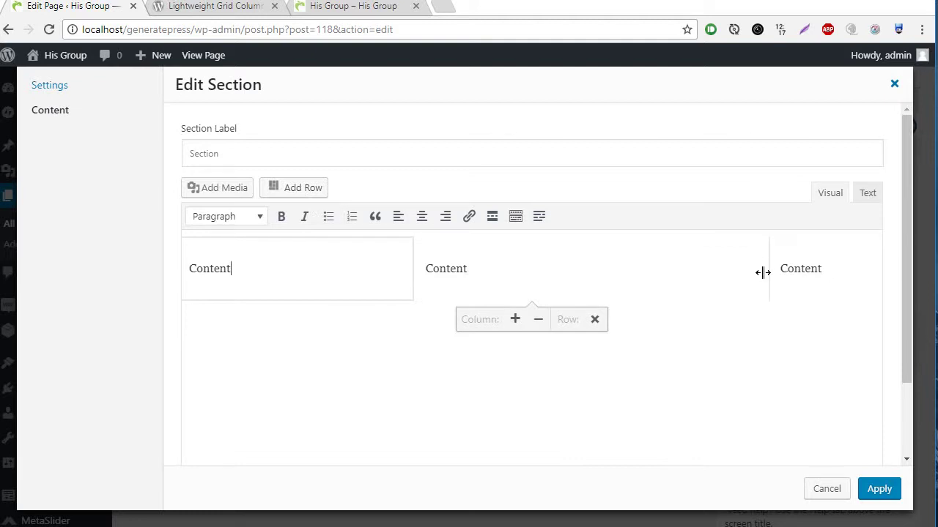
left_click_drag(765, 272, 654, 272)
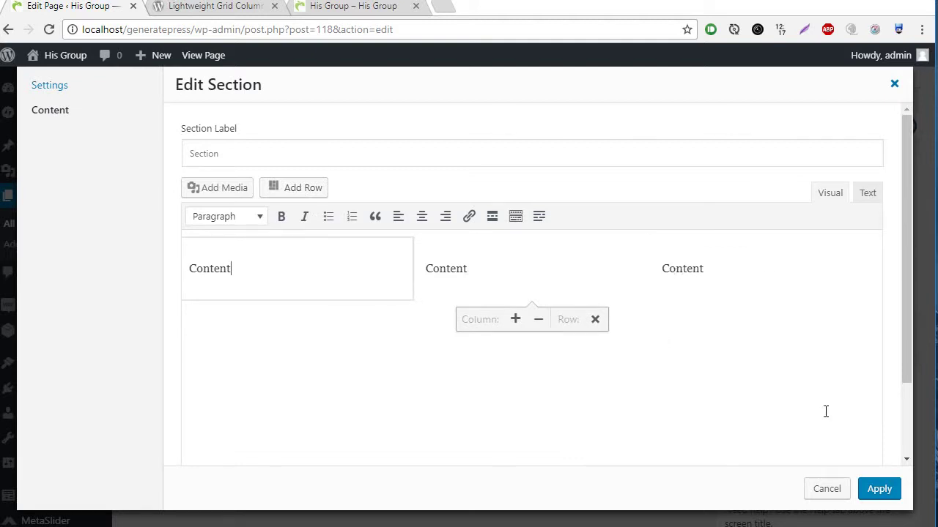
left_click(700, 381)
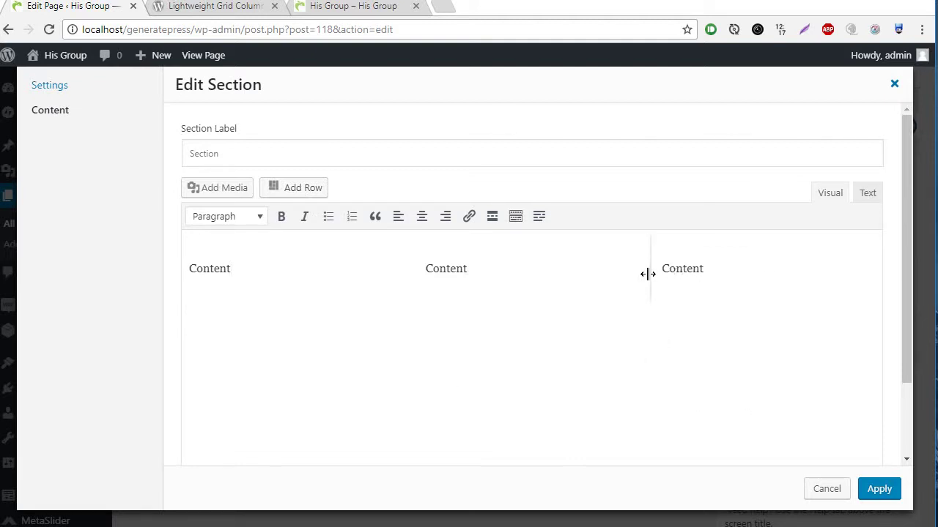
mouse_move(666, 277)
left_mouse_down()
mouse_move(699, 270)
mouse_move(649, 272)
left_mouse_up()
left_click(301, 268)
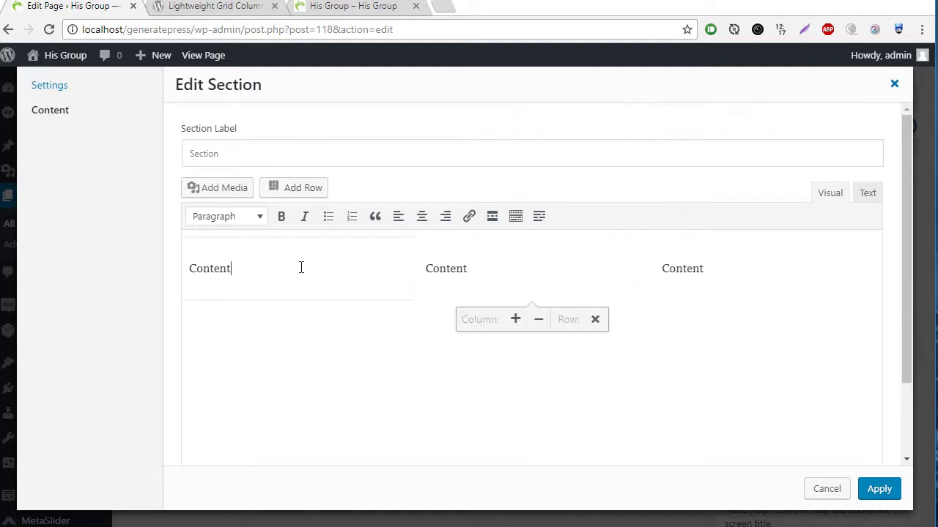
double_click(220, 266)
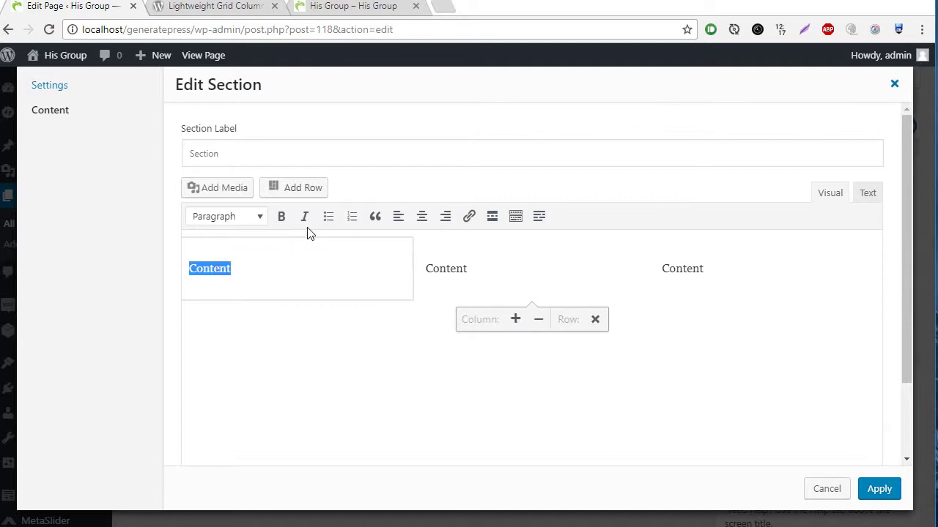
key("BackSpace")
left_click(223, 188)
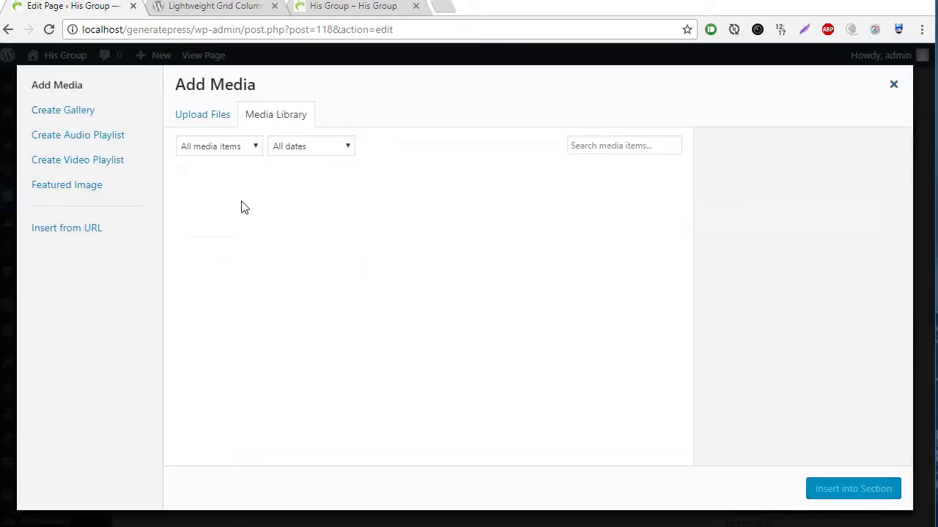
left_click(319, 220)
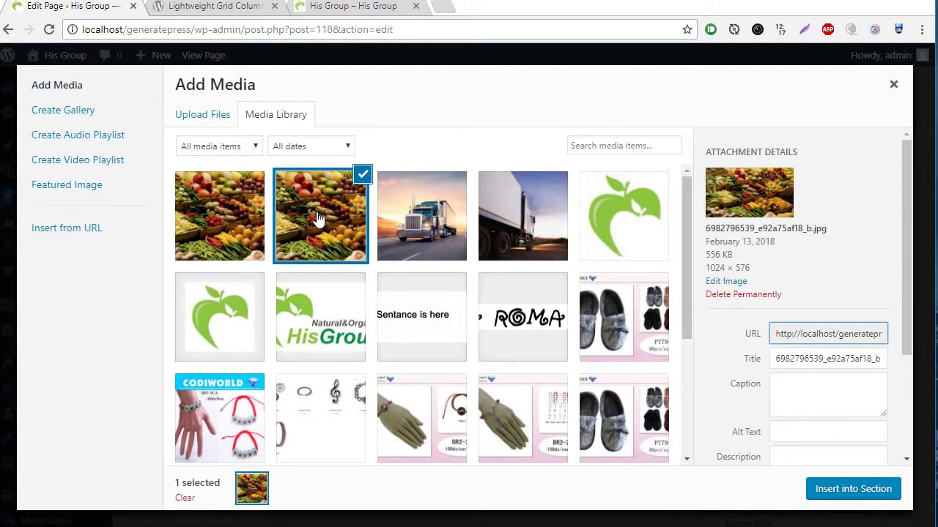
left_click(408, 424)
left_click(295, 205)
left_click(824, 495)
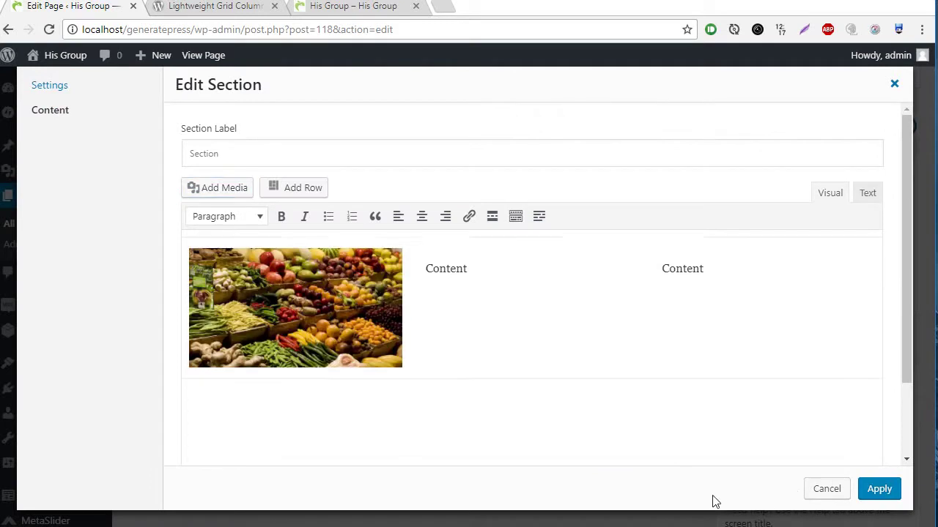
Replace the placeholder text in the second column with the same market image from the media library.
left_click(480, 260)
double_click(446, 270)
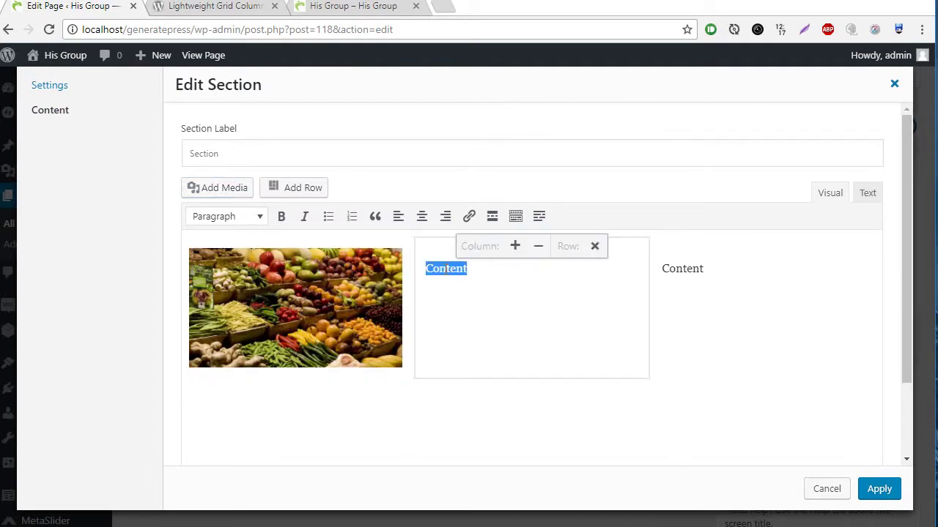
left_click(220, 190)
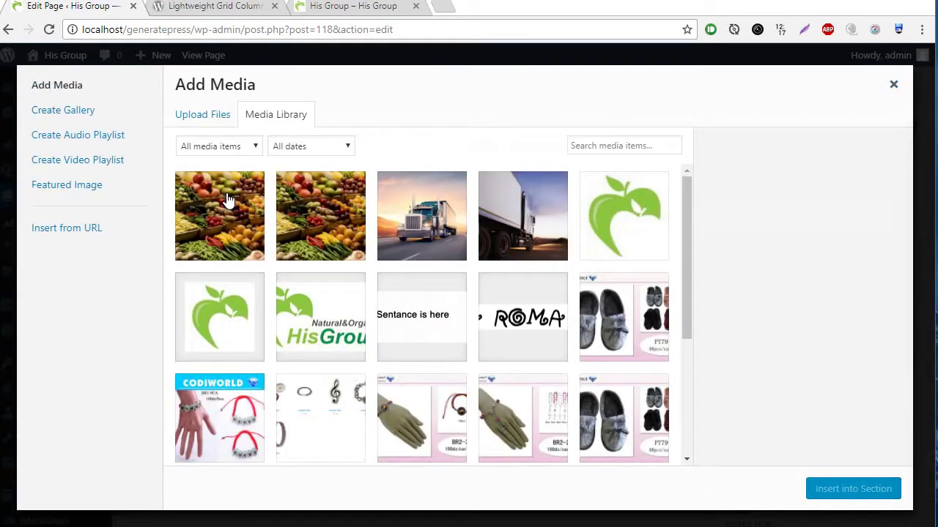
left_click(381, 256)
left_click(331, 236)
left_click(853, 489)
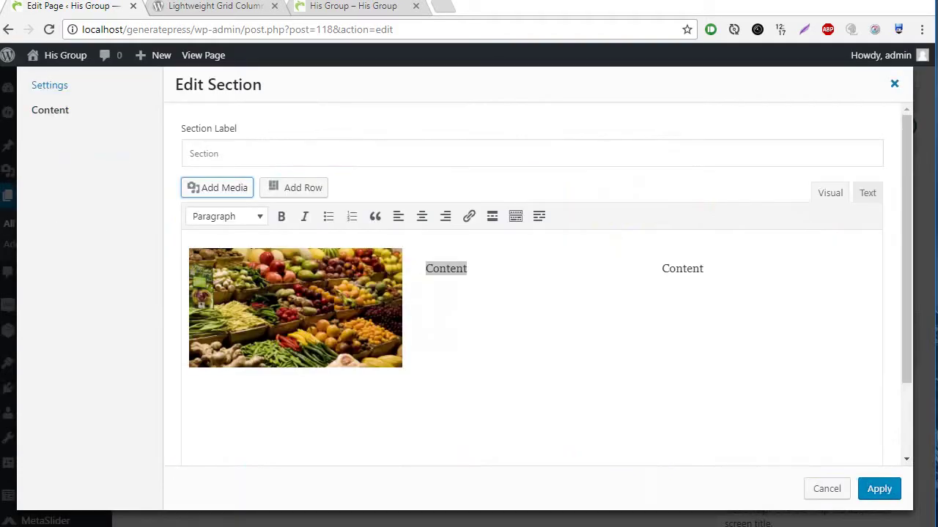
double_click(725, 285)
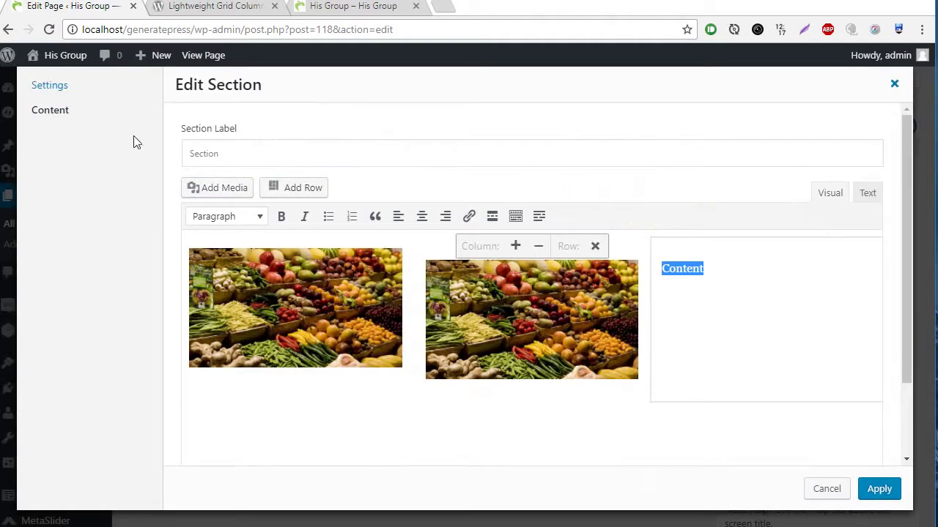
key("BackSpace")
key("BackSpace")
key("BackSpace")
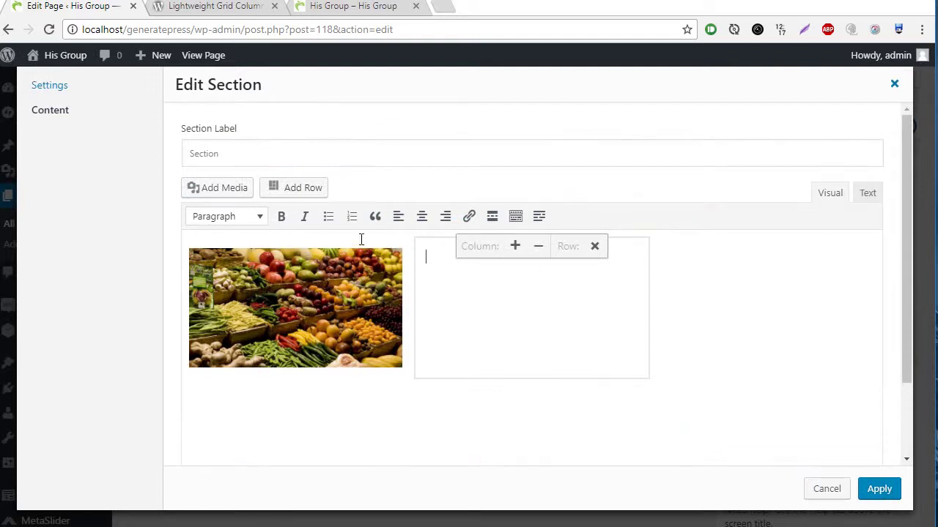
left_click(194, 192)
left_click(326, 202)
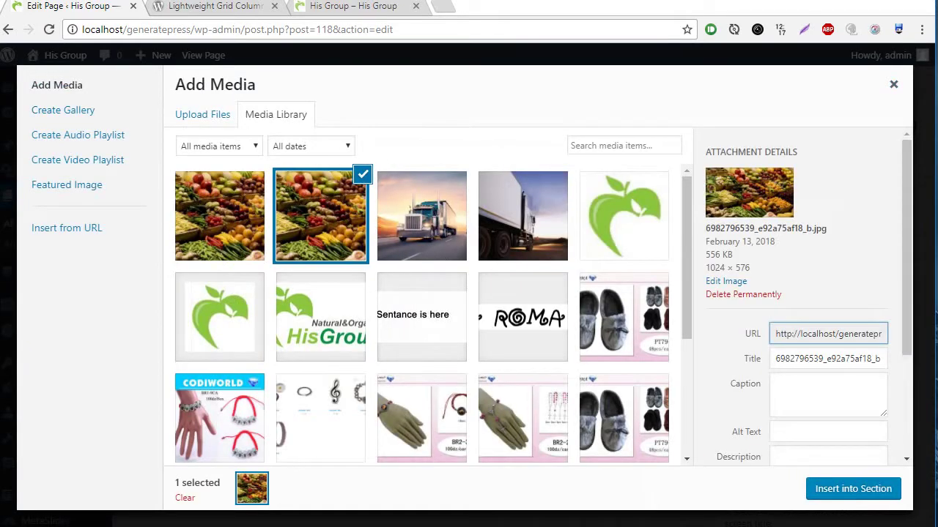
left_click(853, 489)
left_click(732, 290)
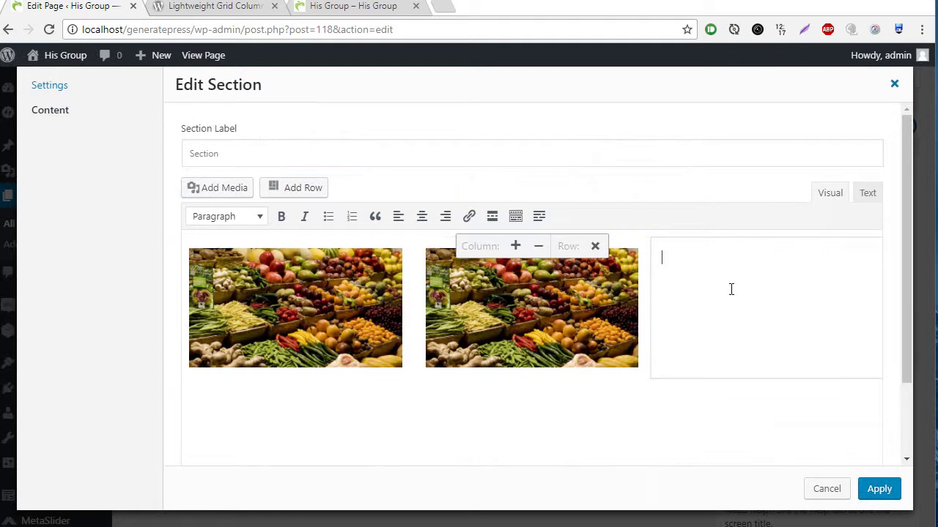
left_click(205, 190)
left_click(321, 216)
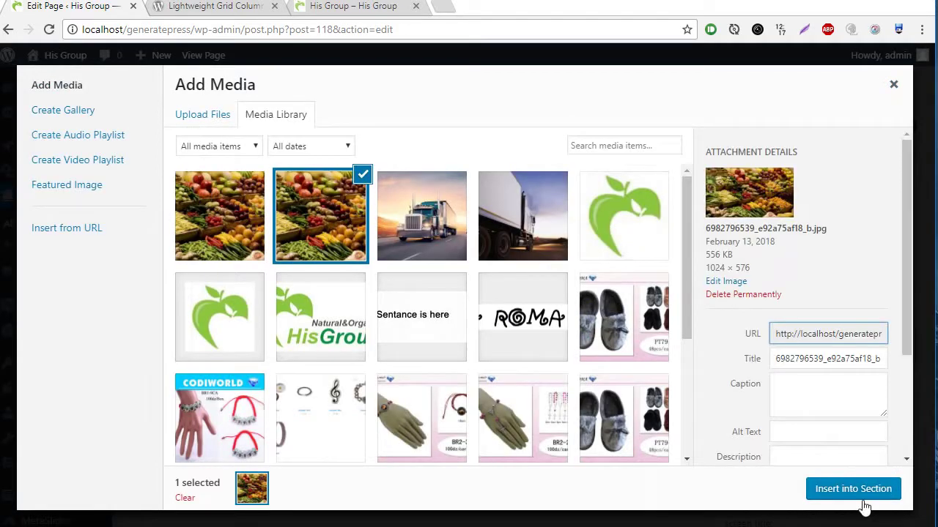
left_click(826, 489)
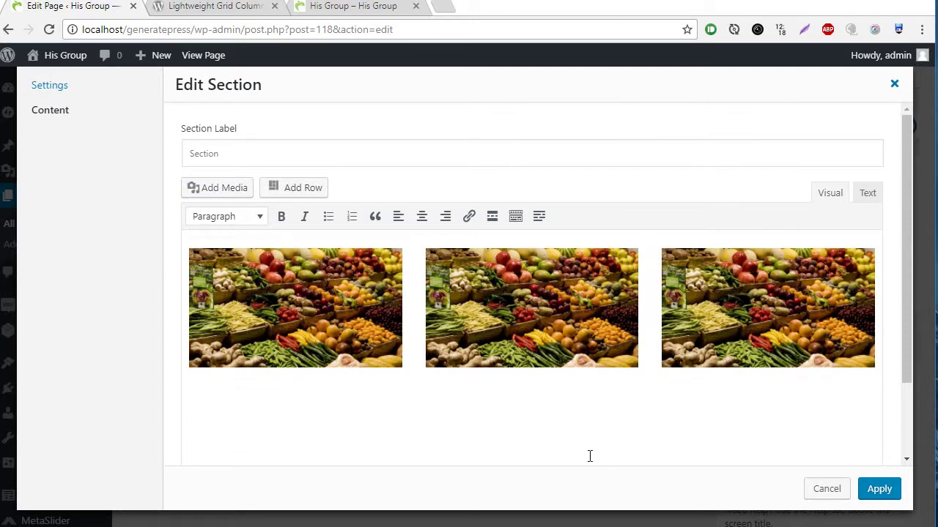
left_click(262, 291)
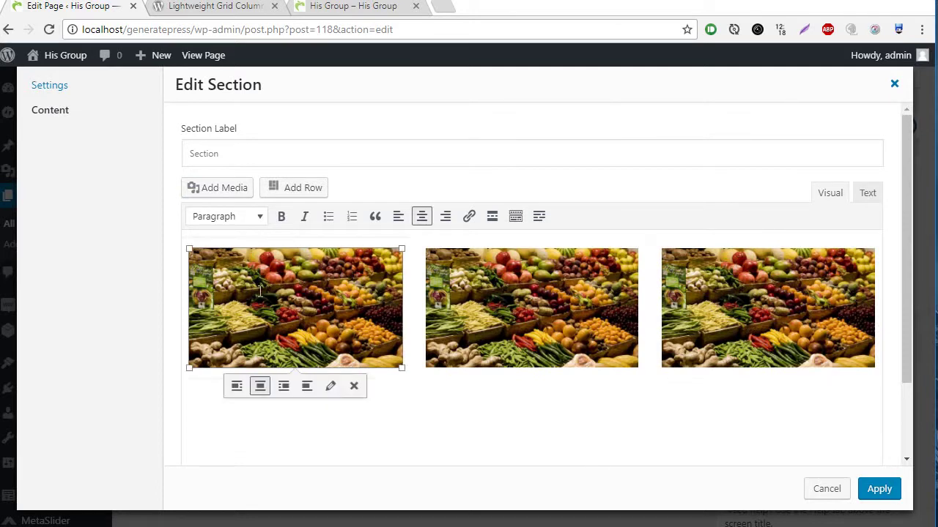
left_click(532, 295)
left_click(768, 307)
left_click(553, 436)
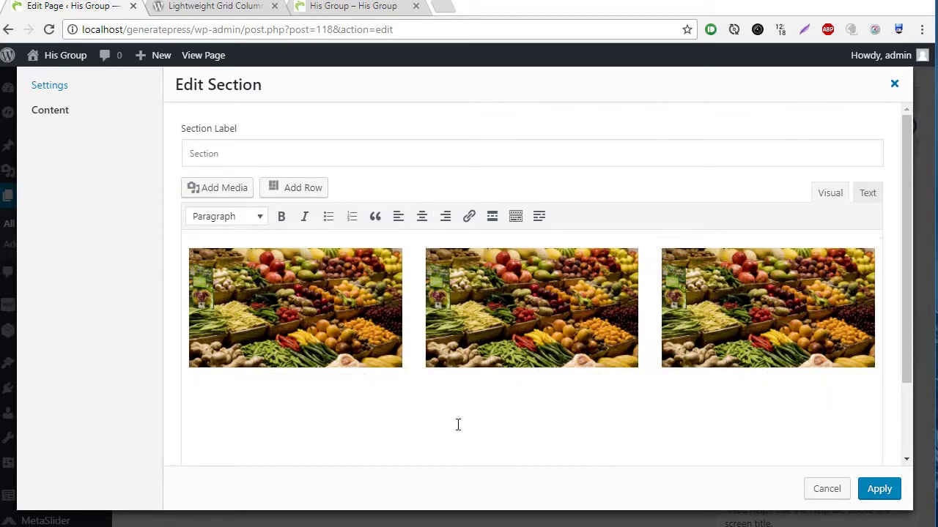
Add a second row to the section, give it a third column, and resize its middle column to match the image row's column widths.
left_click(307, 189)
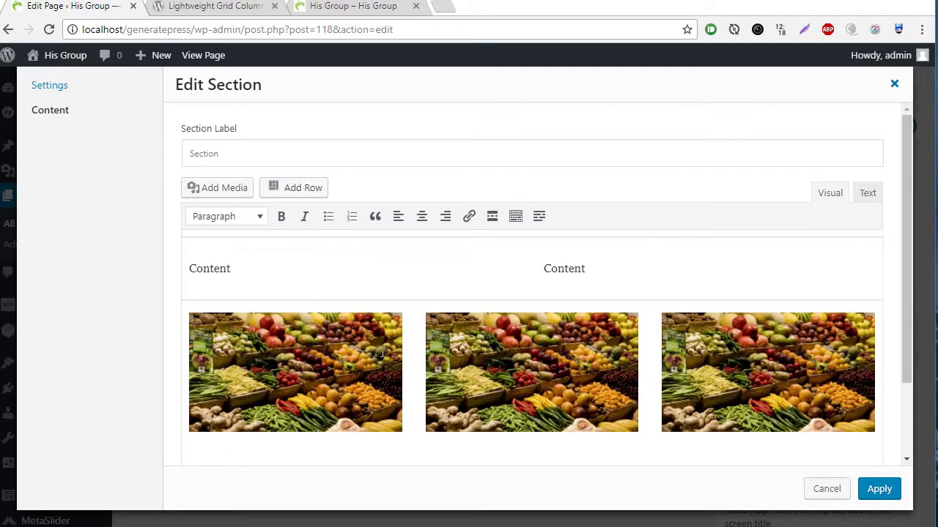
left_click(710, 300)
left_click(608, 268)
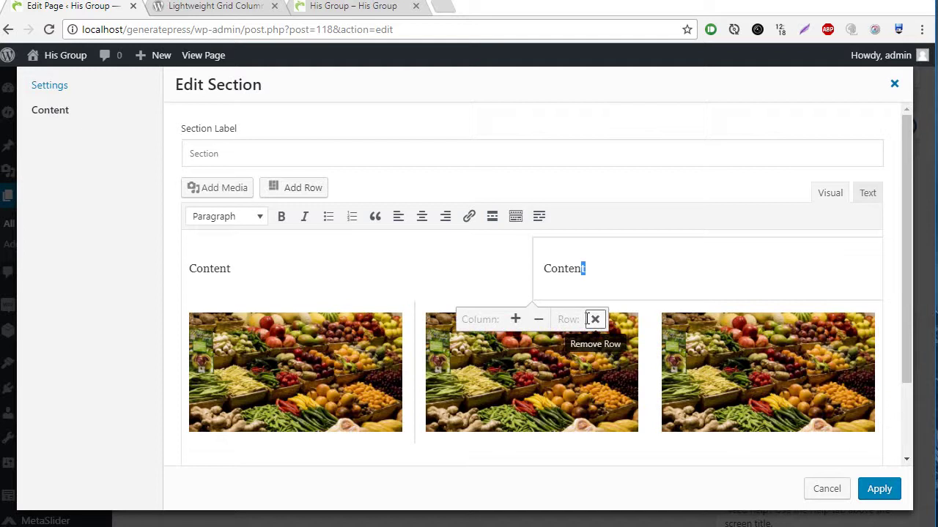
left_click(515, 318)
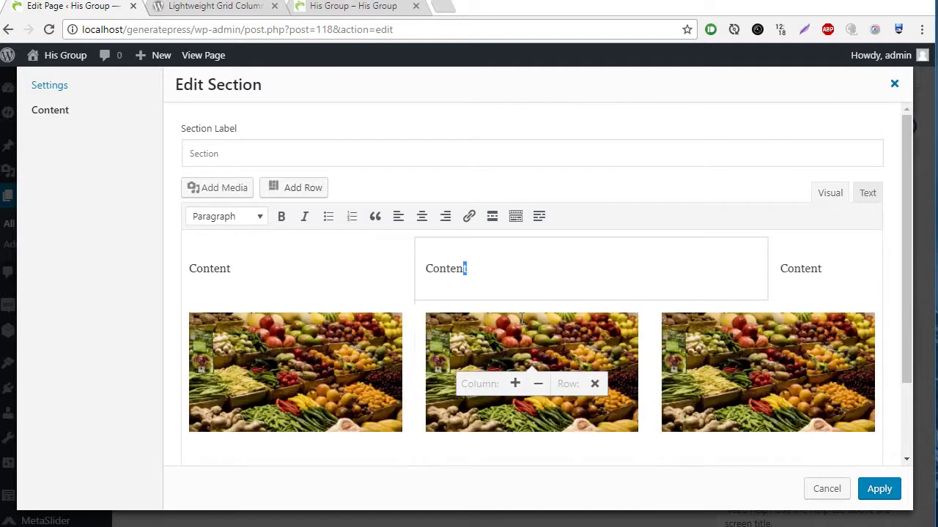
left_click_drag(770, 268, 649, 272)
Move the first market image up into the new row's first column and delete the placeholder text there.
left_click_drag(258, 360, 254, 256)
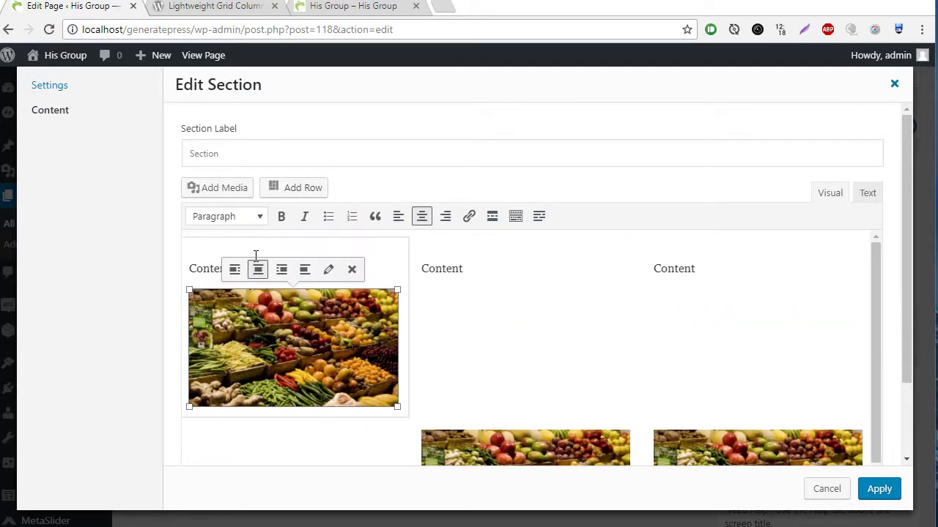
double_click(191, 266)
key("Delete")
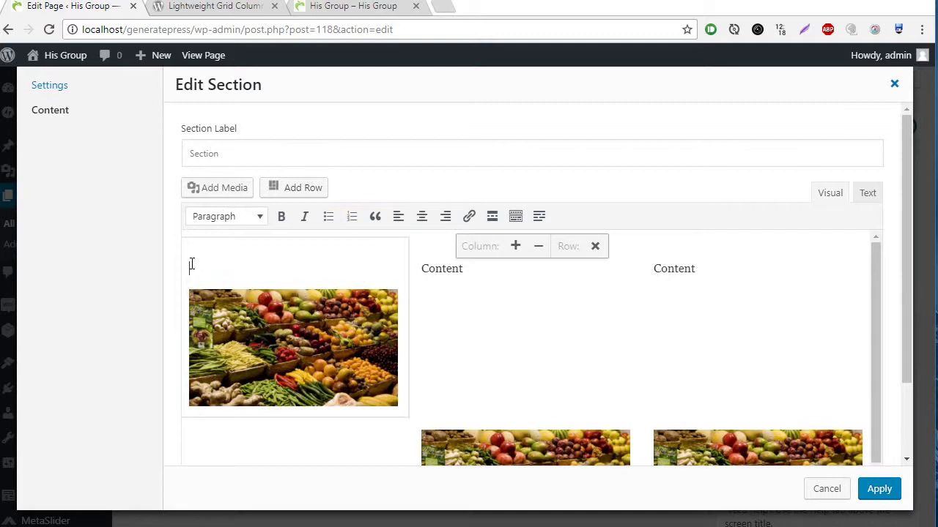
key("Delete")
Replace the placeholder text in the upper row's second and third columns with the market images from the row below.
double_click(443, 269)
key("Delete")
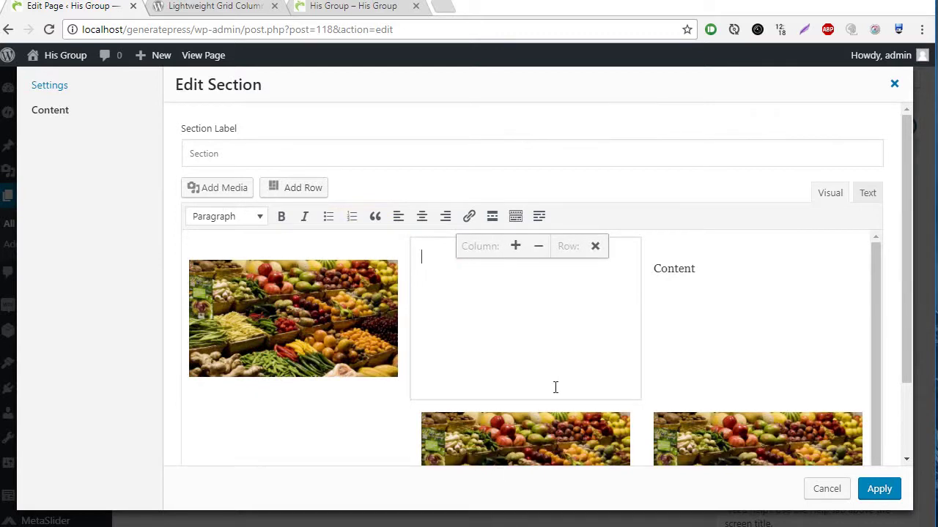
left_click(513, 440)
left_click_drag(513, 440, 484, 279)
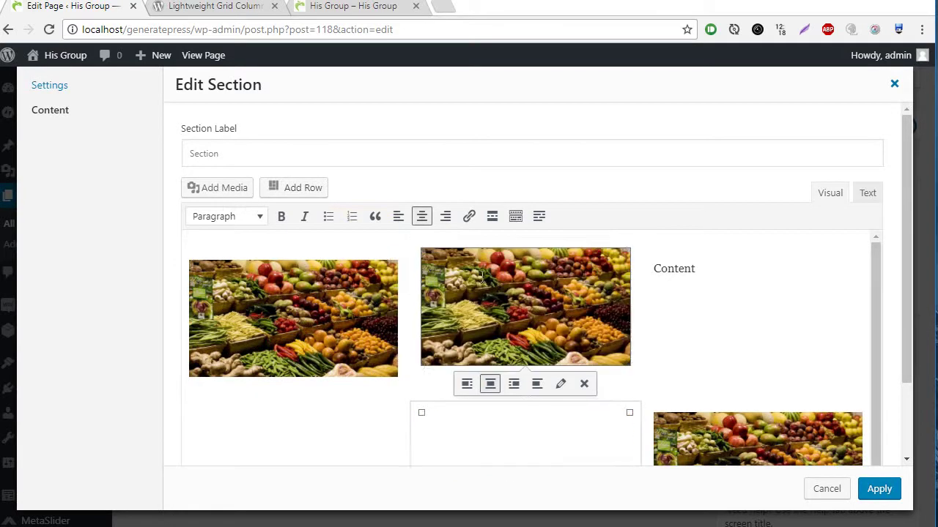
double_click(674, 269)
key("Delete")
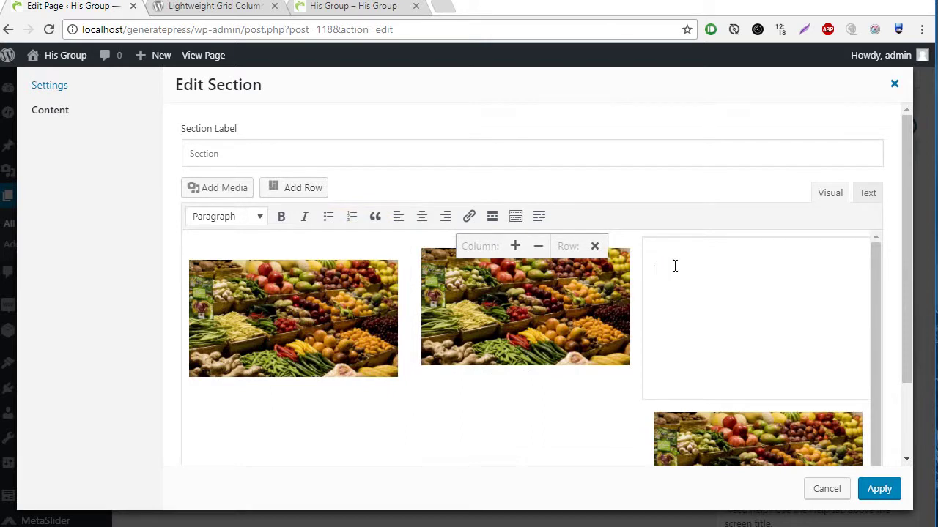
left_click(733, 432)
left_click_drag(732, 433, 717, 282)
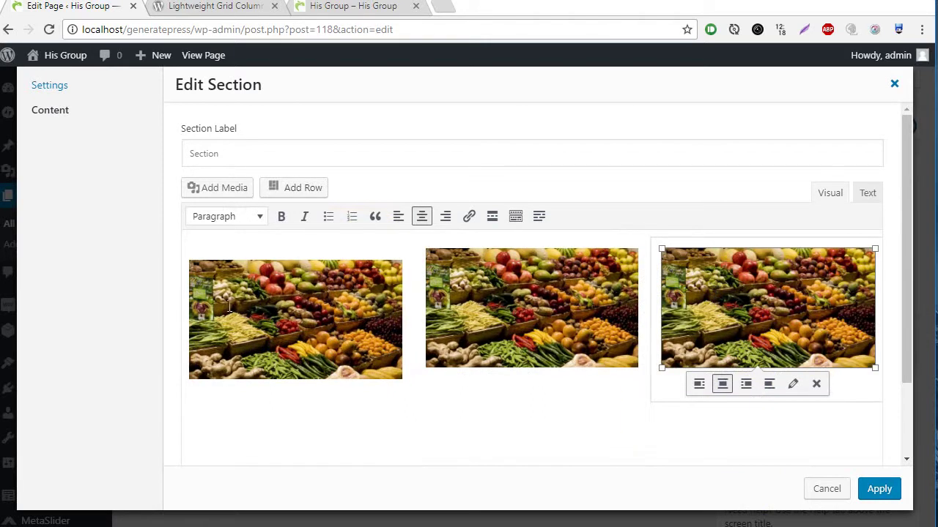
left_click(234, 293)
left_click(205, 247)
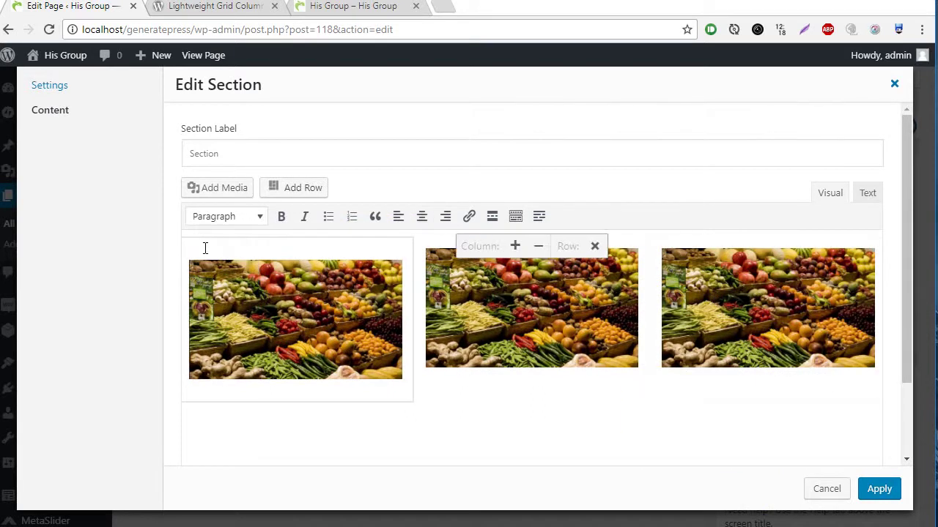
left_click(213, 305)
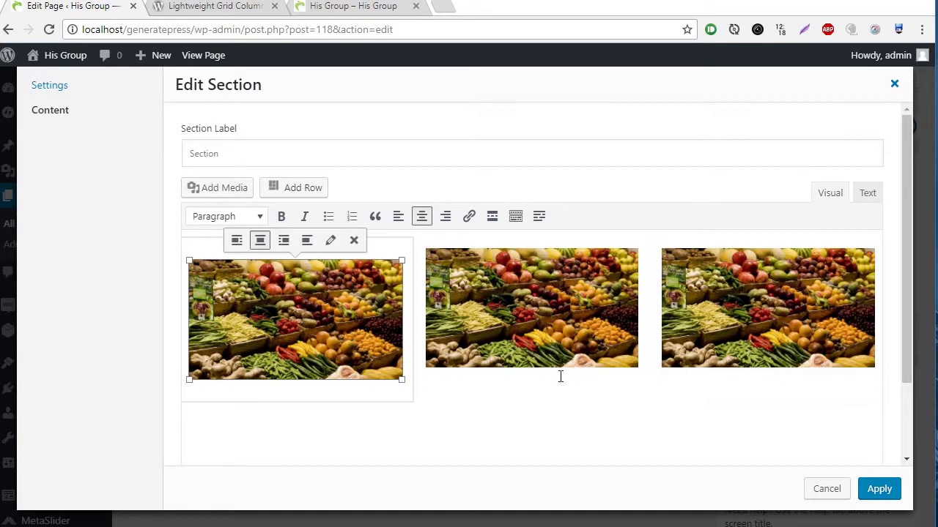
left_click(464, 408)
left_click(287, 306)
key("Delete")
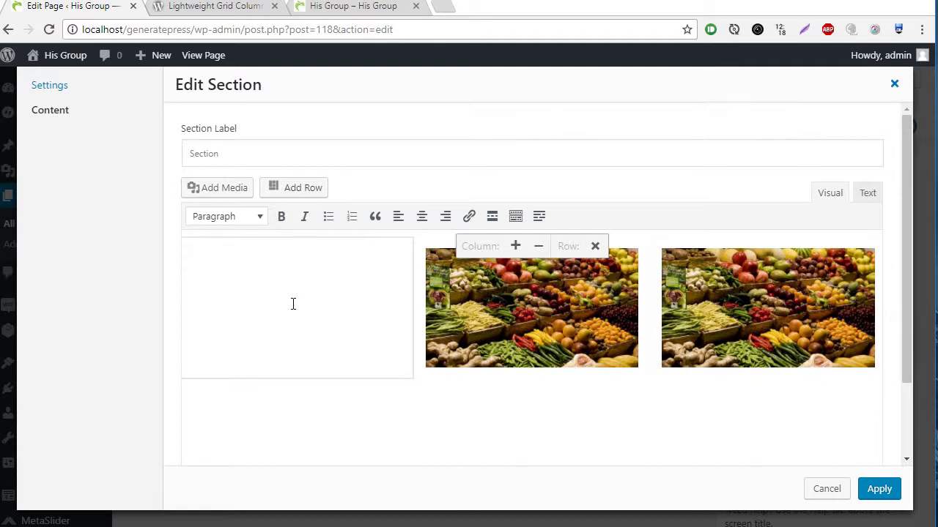
left_click(227, 189)
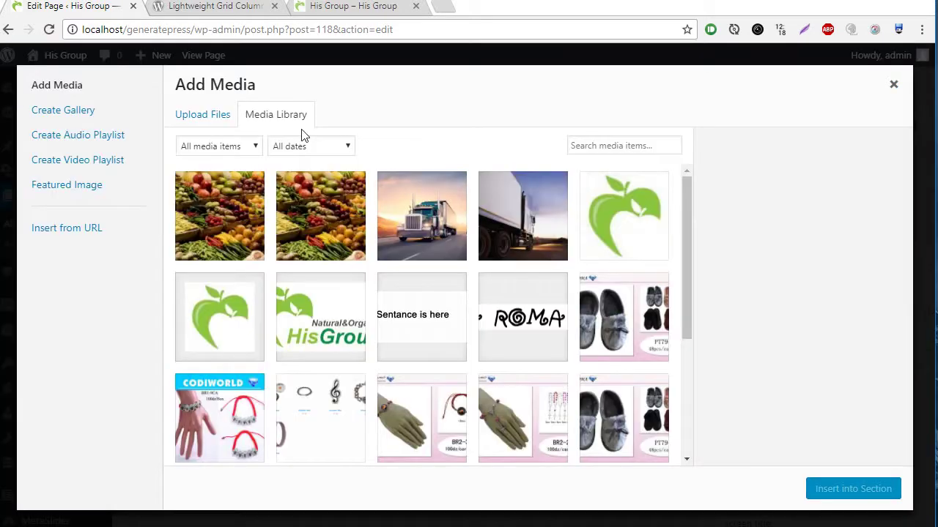
left_click(316, 199)
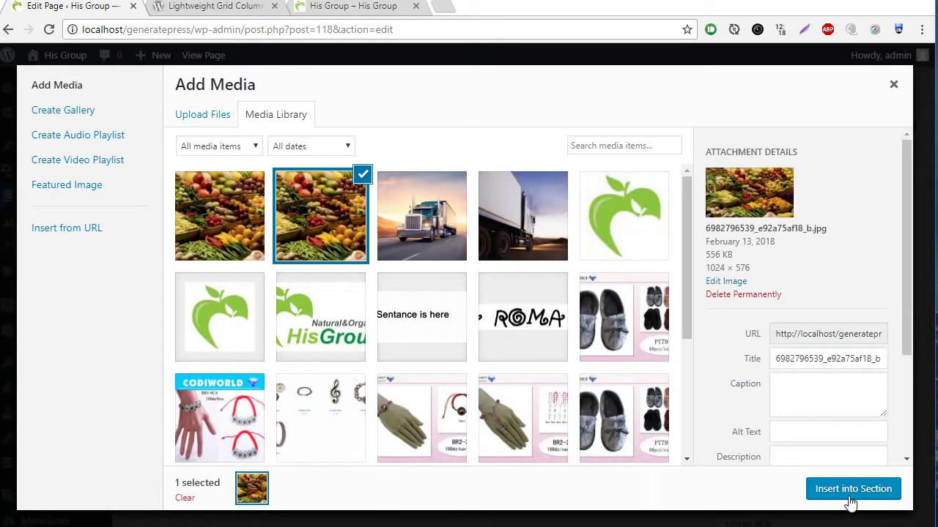
left_click(852, 490)
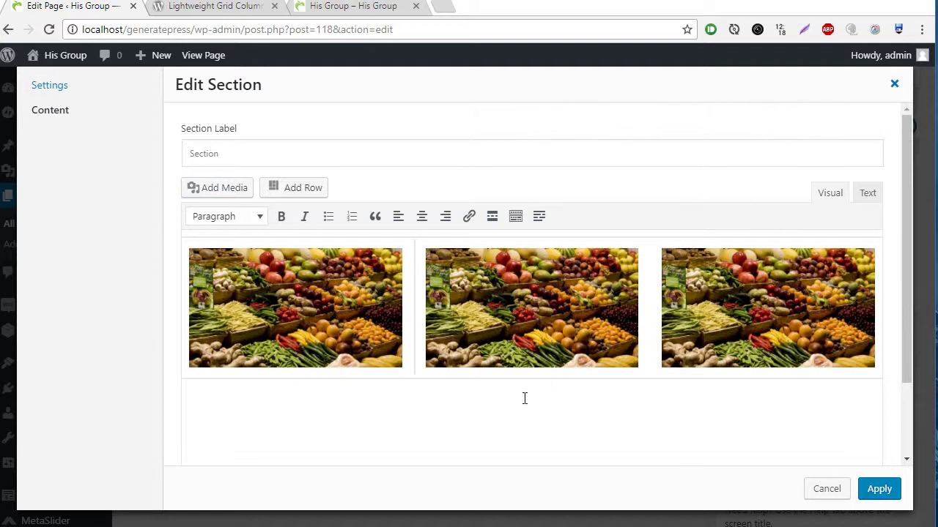
Enter "Type something for first column" in the lower row's first column, beneath the image.
left_click(365, 409)
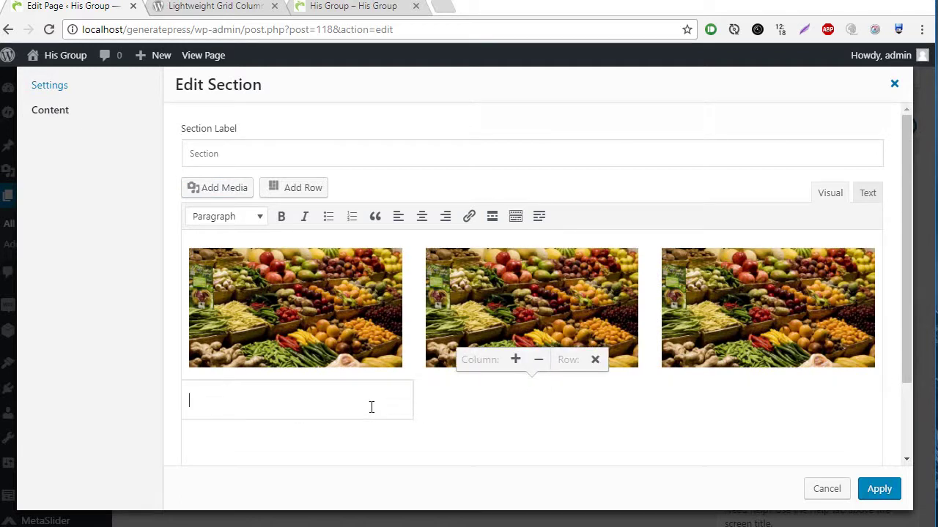
type("Type something for firs")
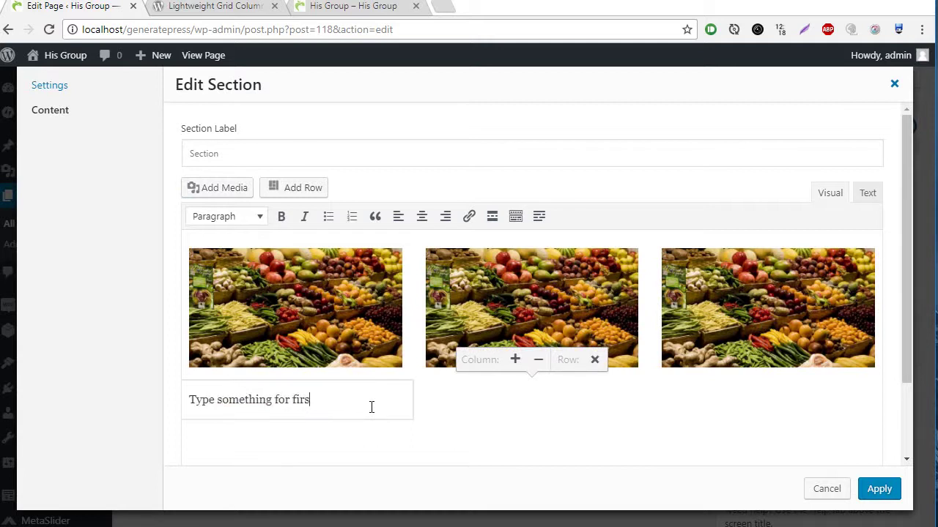
type("t column")
Copy the first column's text into the lower row's second column and change it to "Type something for Second column".
triple_click(323, 400)
key("ctrl+c")
left_click(522, 399)
key("ctrl+v")
double_click(544, 399)
type("Second")
Paste the copied text into the lower row's third column and change it to "Type something for third column".
left_click(781, 401)
key("ctrl+v")
double_click(769, 400)
type("third")
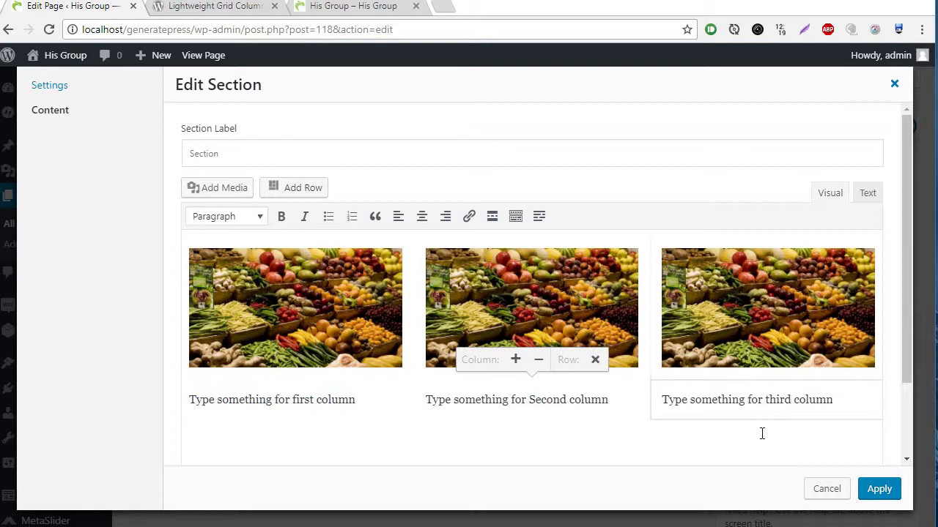
scroll(748, 439, "down", 2)
left_click(858, 301)
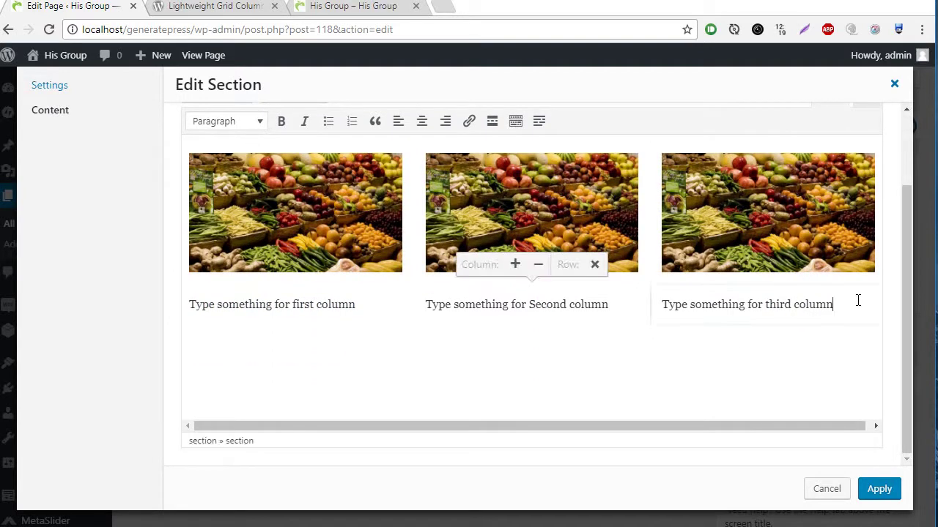
Add the line "Blar Blar Blar" beneath the text in the lower row's third column.
key("Return")
type("Blar")
key("BackSpace")
key("BackSpace")
type("ar")
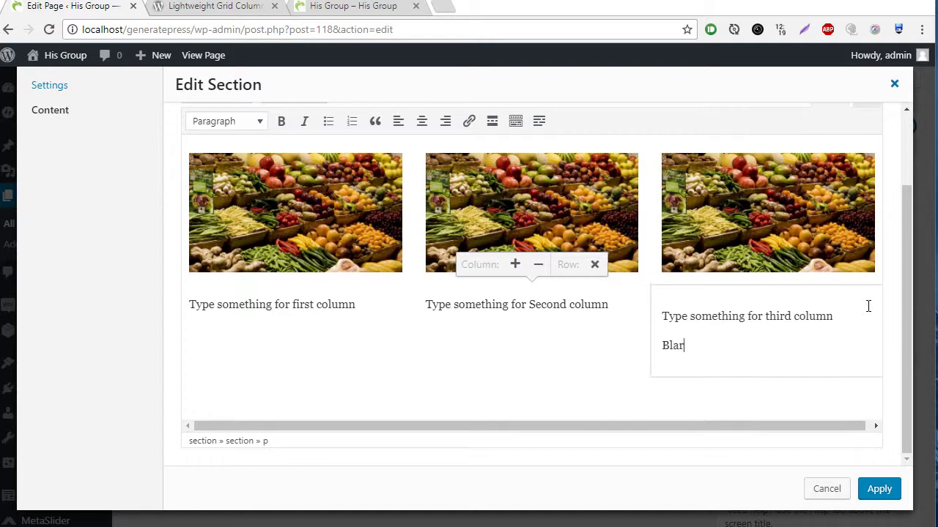
type(" Blar Blar")
Duplicate the "Blar Blar Blar" line in the third column, removing the stray paste and the extra blank line.
key("shift+Home")
key("ctrl+c")
key("End")
key("Return")
key("ctrl+v")
key("ctrl+v")
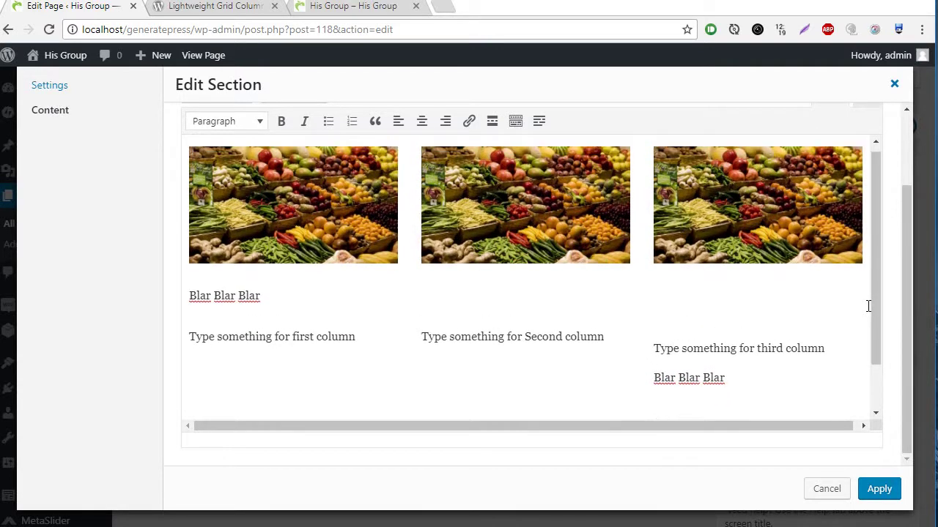
key("ctrl+z")
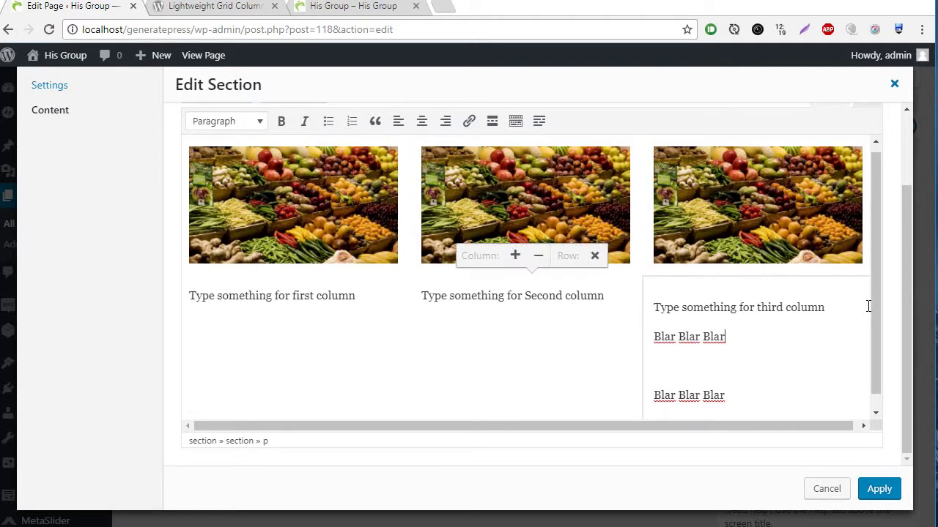
key("BackSpace")
Copy both "Blar Blar Blar" lines into the lower row's second column and remove the blank line above them.
left_click_drag(762, 378, 653, 344)
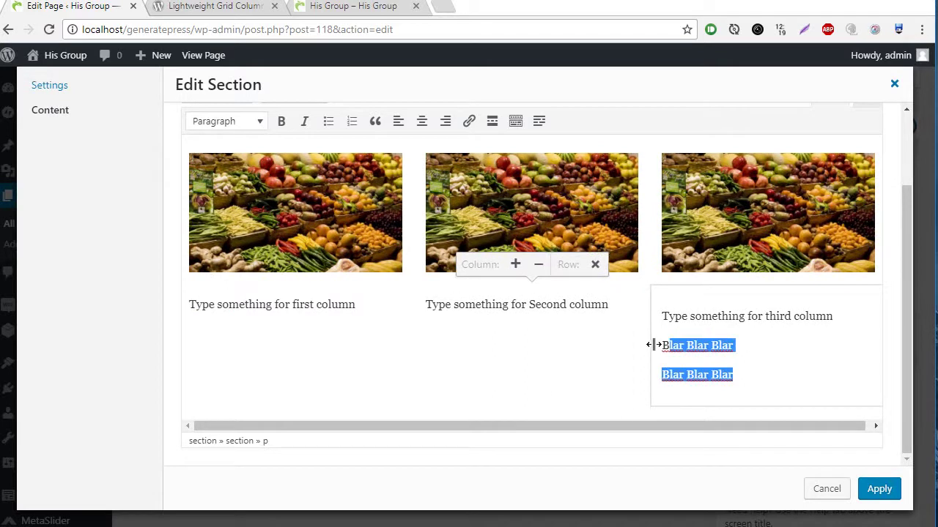
left_click(786, 373)
left_click_drag(857, 315, 852, 375)
left_click(619, 305)
key("ctrl+v")
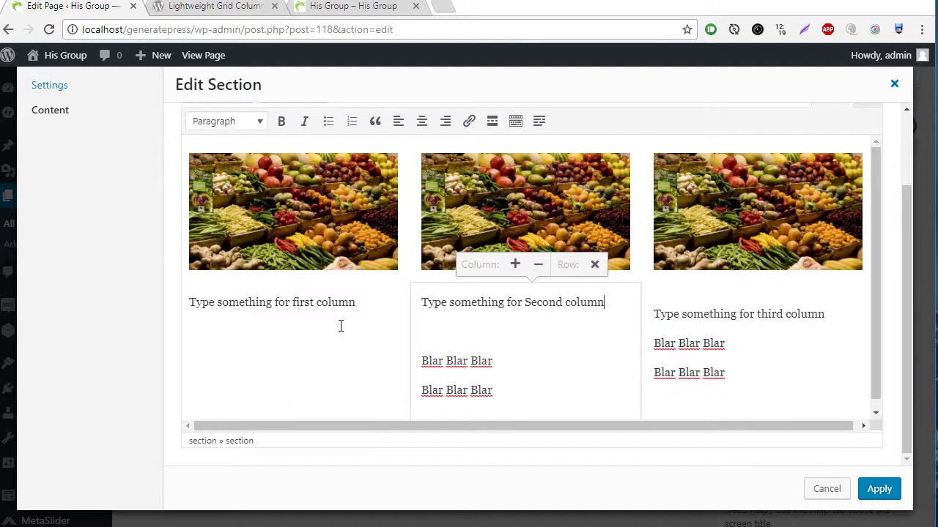
left_click(422, 325)
key("Delete")
Paste the two "Blar Blar Blar" lines beneath the lower row's first-column text and remove the blank line above them.
left_click(387, 325)
key("ctrl+v")
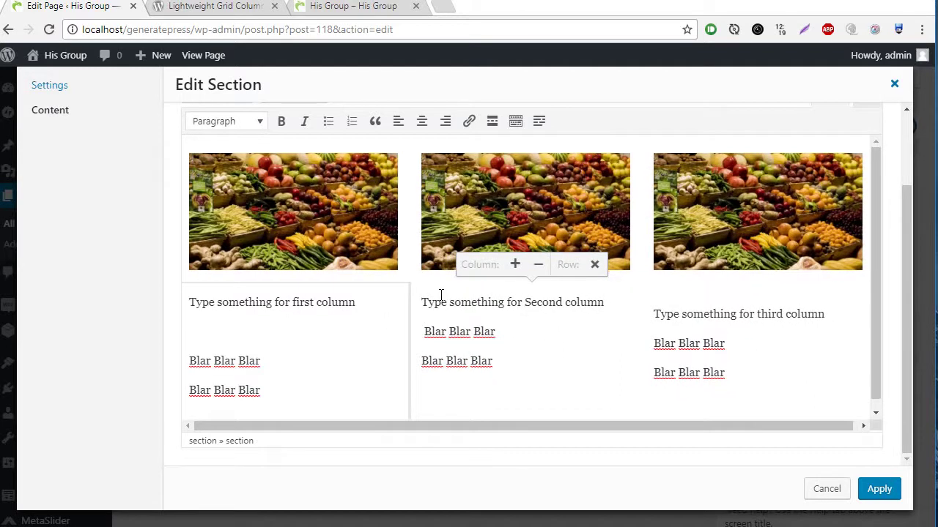
key("Delete")
Save the section and the page, and reload the live firstfront page to check the three-column layout.
left_click(877, 488)
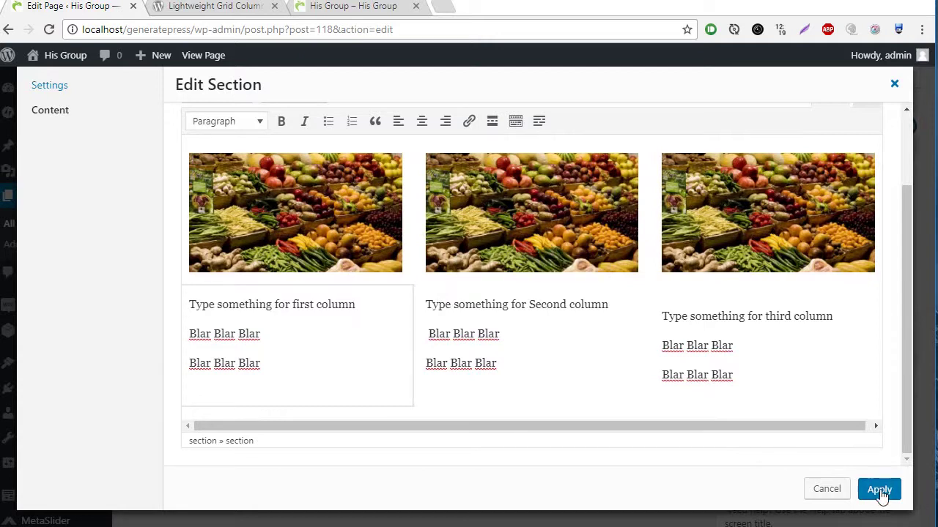
left_click(874, 336)
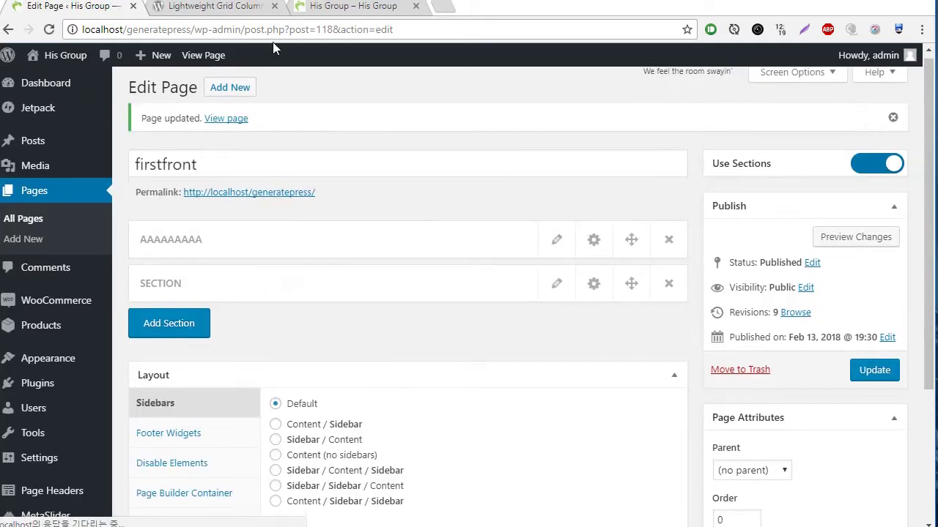
left_click(344, 5)
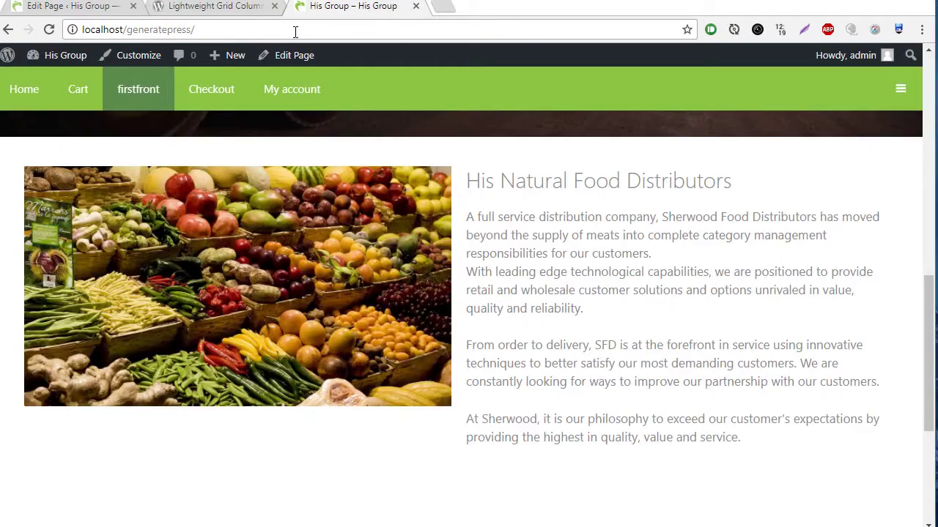
left_click(48, 29)
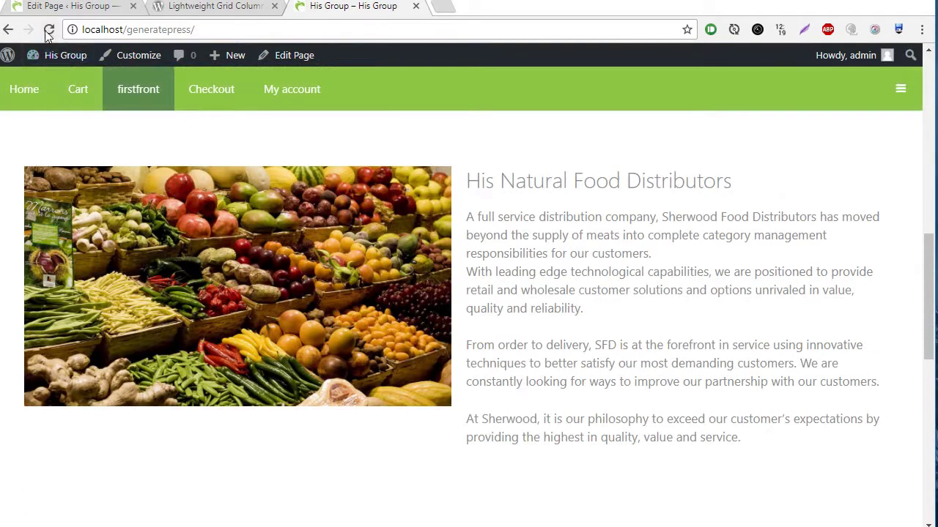
left_click_drag(928, 293, 928, 395)
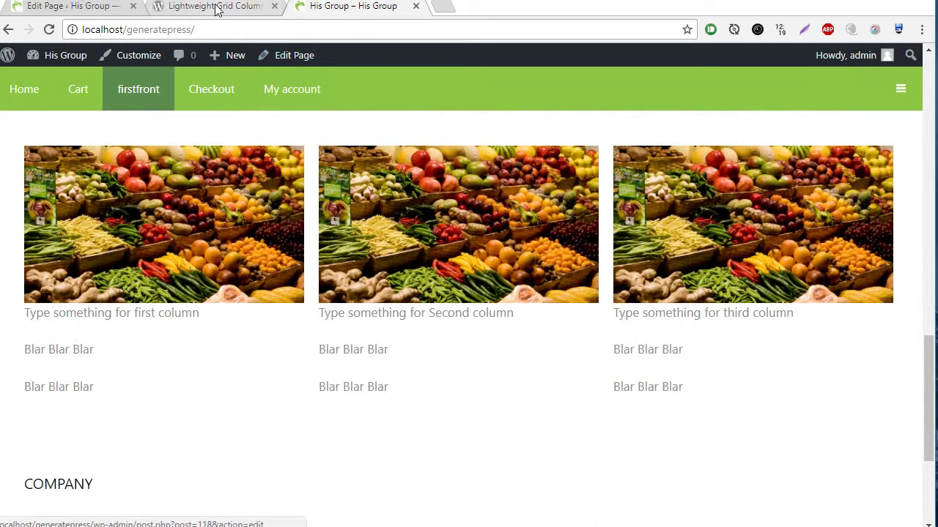
Reopen the three-column section for editing and show the editor's additional row of formatting tools.
left_click(126, 6)
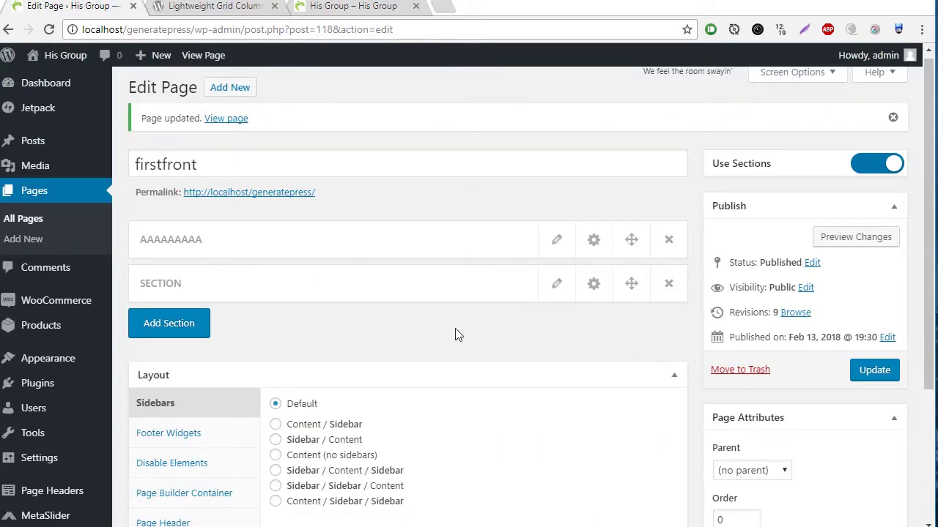
left_click(556, 285)
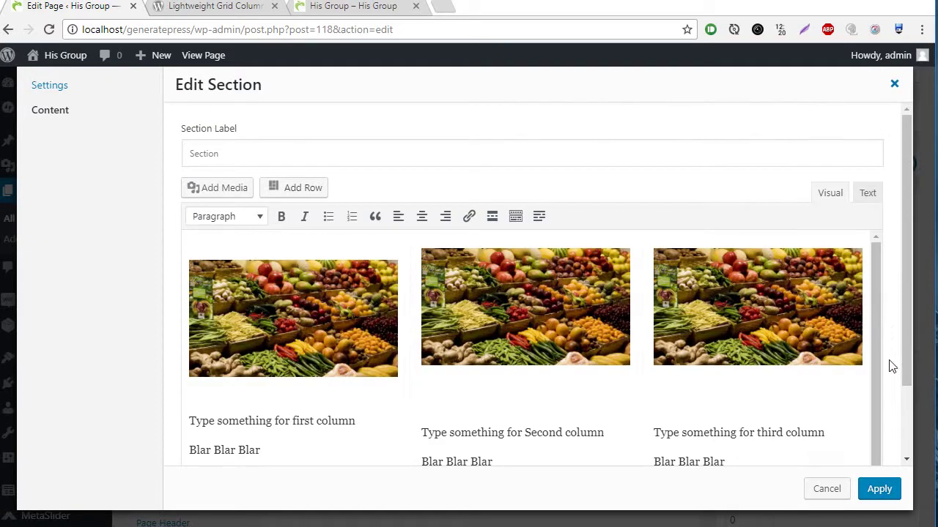
left_click(332, 346)
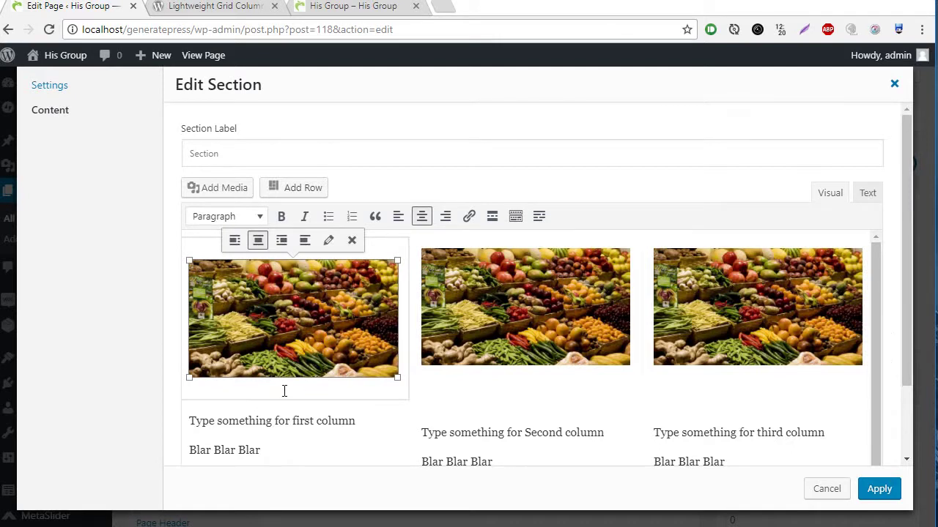
left_click(273, 414)
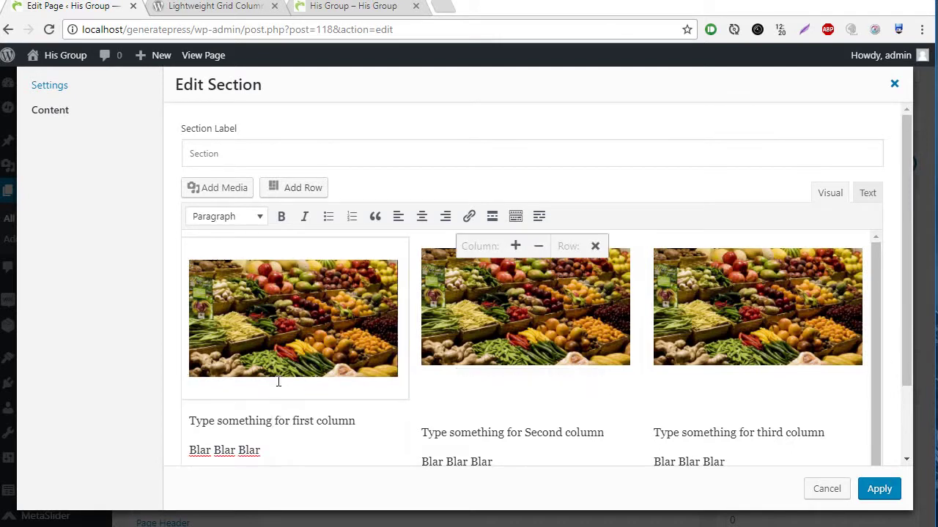
left_click(515, 216)
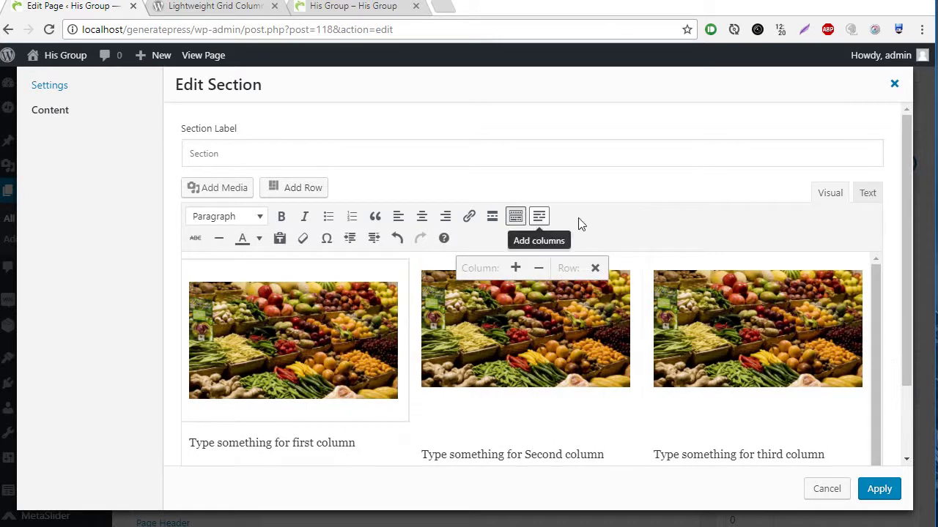
In the section's HTML source, insert a <br> line directly above "Type something for first column".
left_click(866, 194)
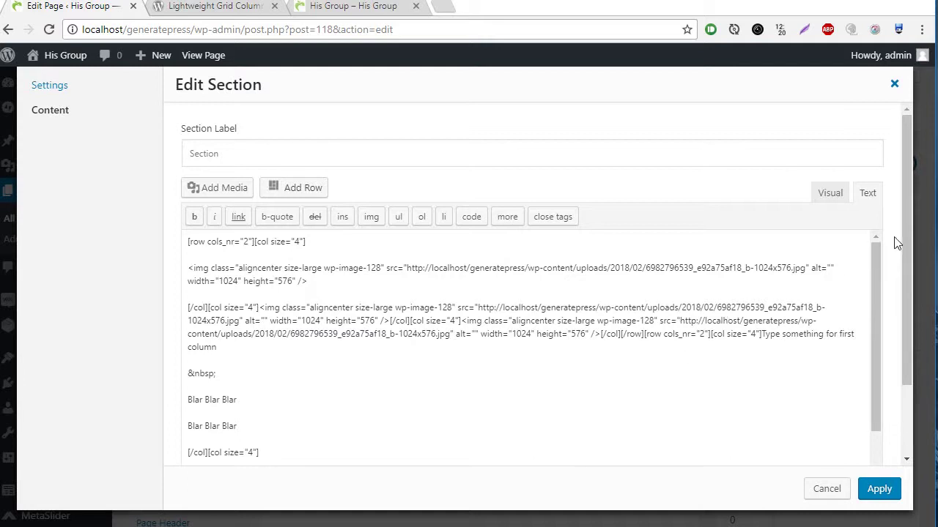
left_click_drag(878, 305, 877, 355)
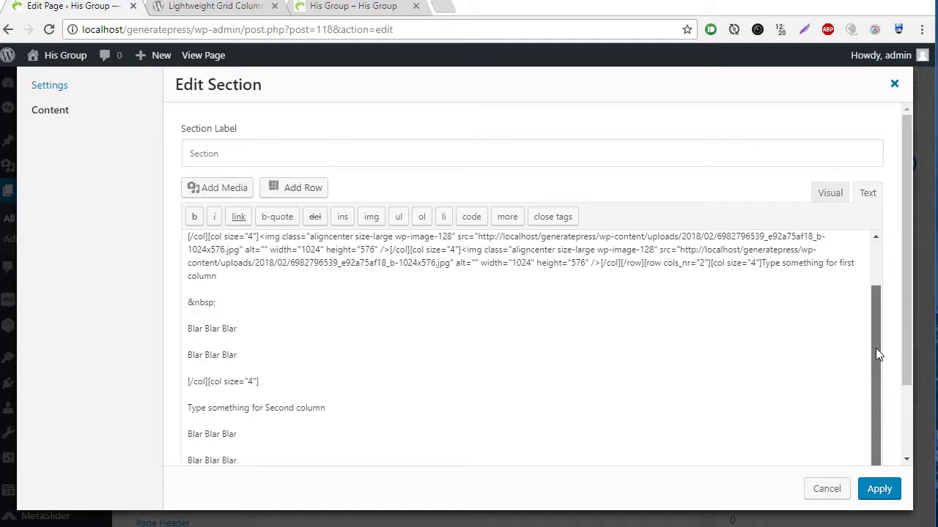
left_click_drag(878, 354, 876, 346)
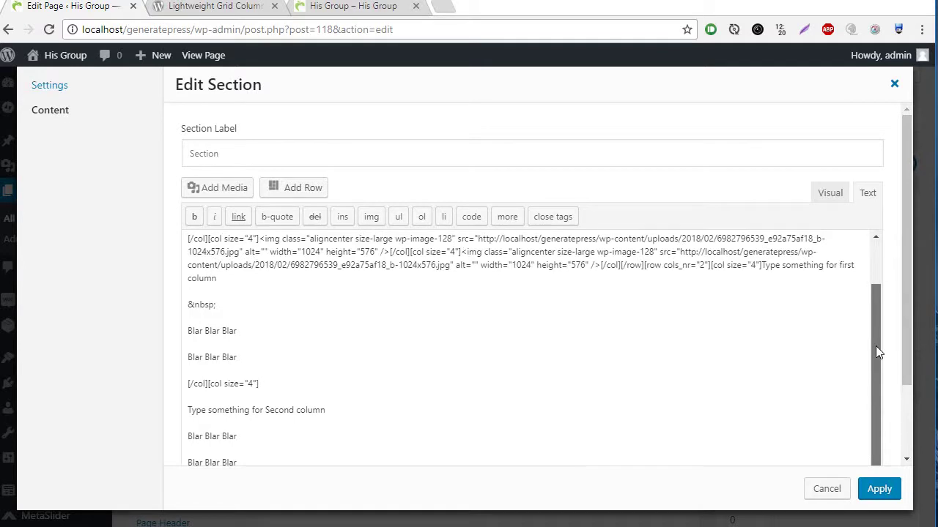
left_click(764, 265)
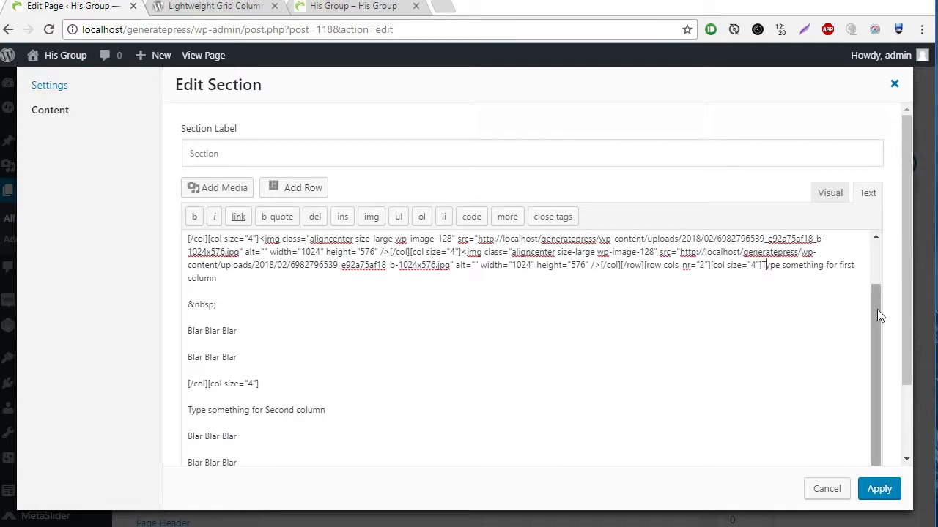
key("Return")
key("Return")
scroll(876, 310, "up", 1)
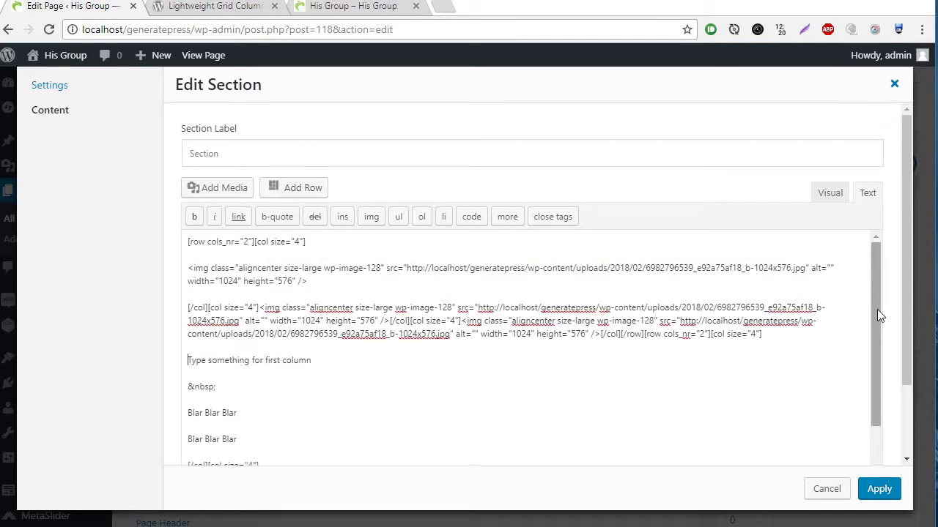
key("shift+Home")
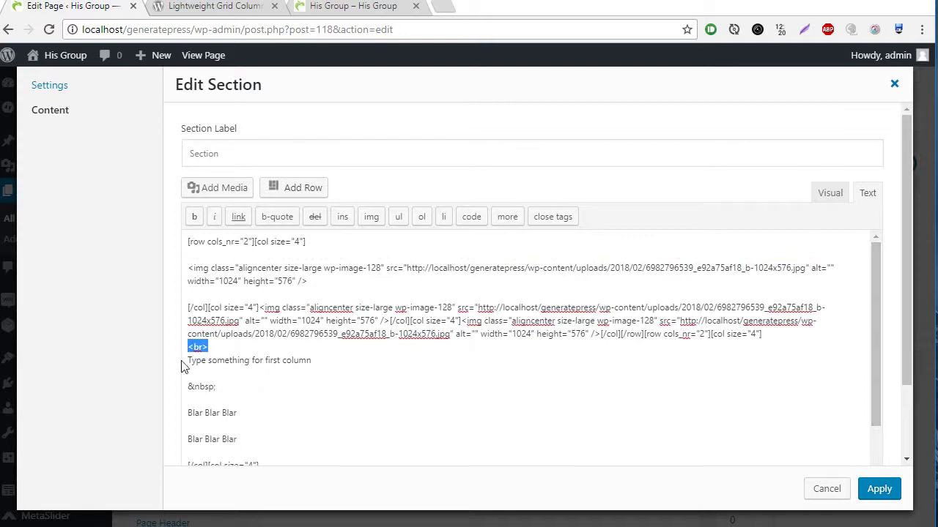
Copy the <br> line into the HTML source directly above the second and third columns' text.
left_click_drag(872, 260, 874, 344)
left_click(203, 337)
key("ctrl+v")
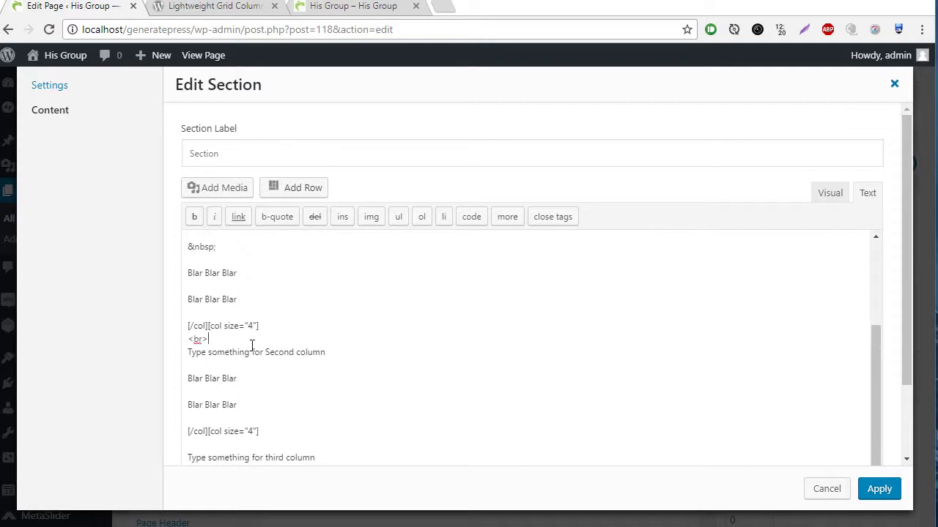
left_click(203, 440)
key("ctrl+v")
Return to the visual editor and check the spacing between the images and the text in each column.
left_click(830, 193)
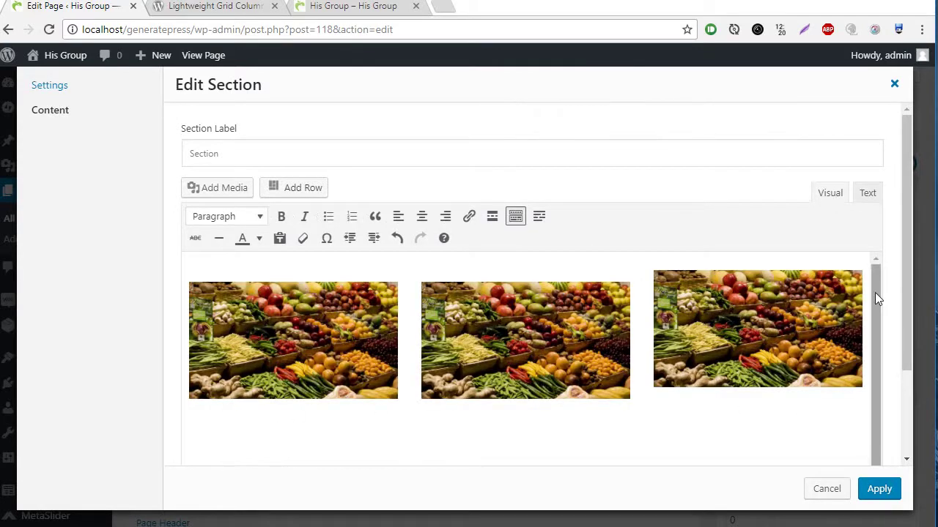
left_click_drag(877, 296, 878, 346)
left_click(424, 384)
left_click(718, 359)
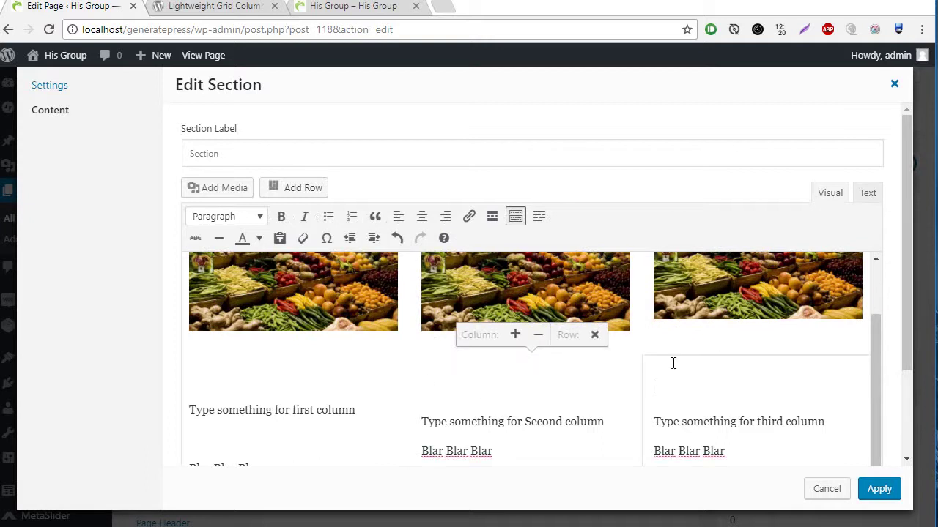
left_click(682, 330)
Apply the line-break changes, update the page and reload the live site to check the spacing beneath the images.
left_click(861, 496)
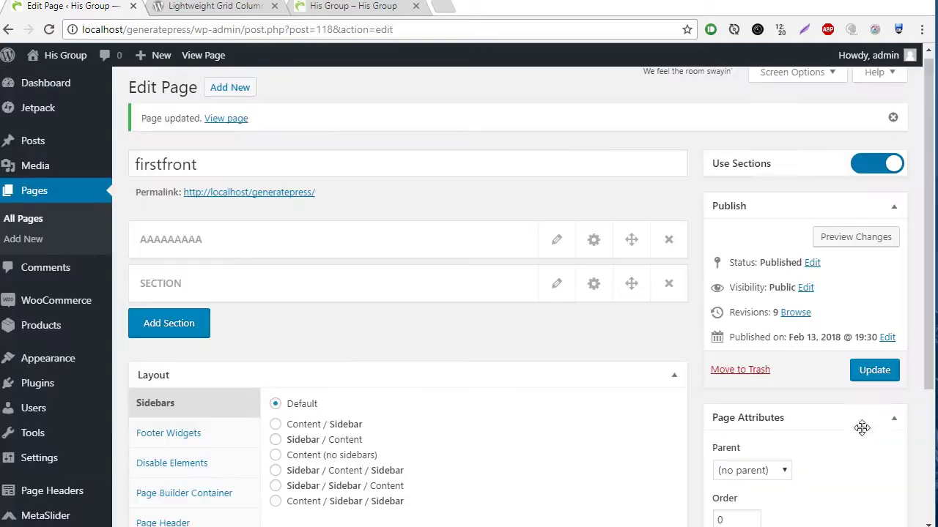
left_click(864, 370)
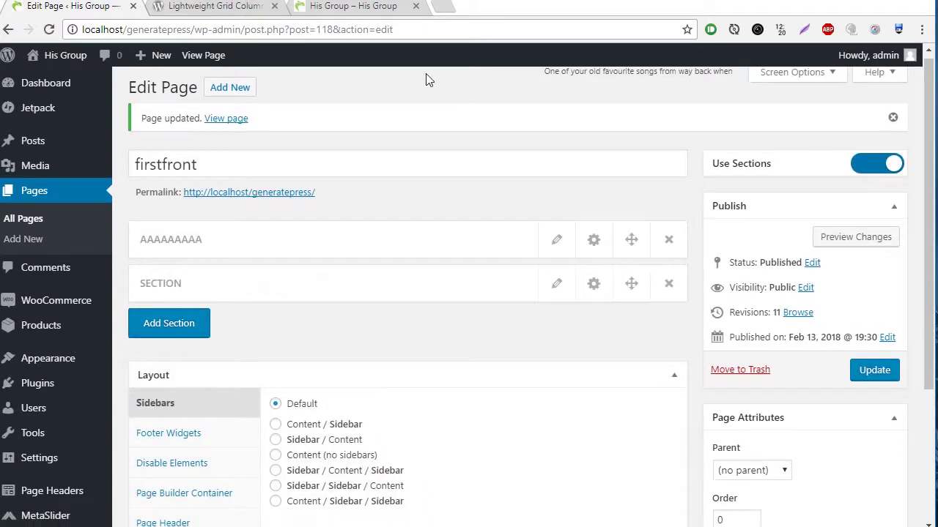
left_click(370, 8)
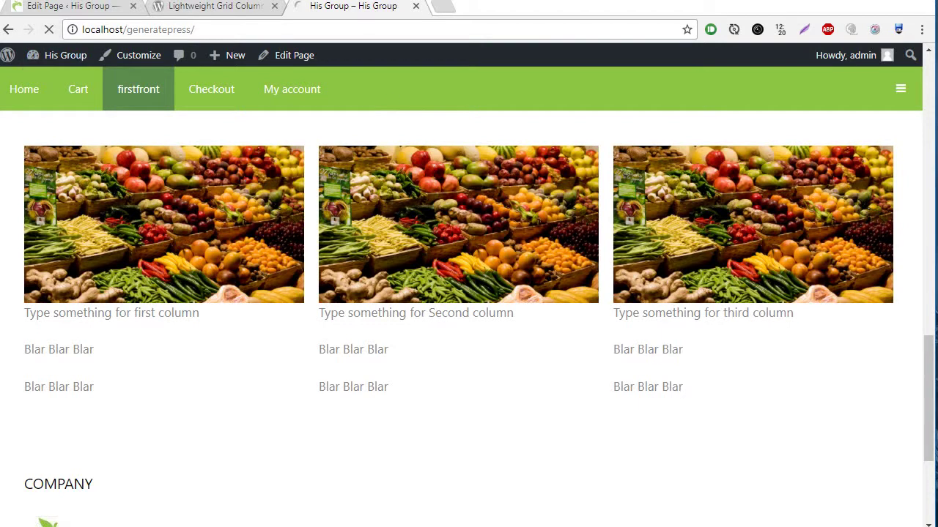
left_click(49, 29)
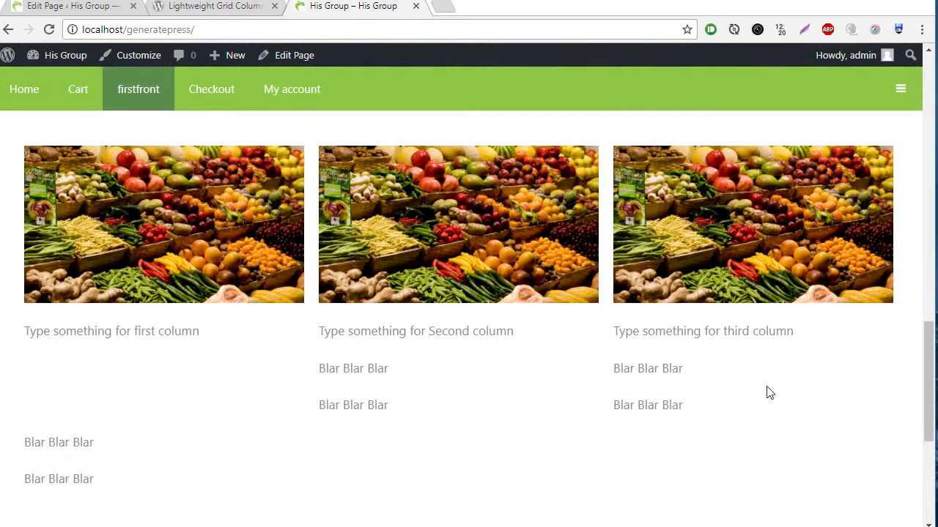
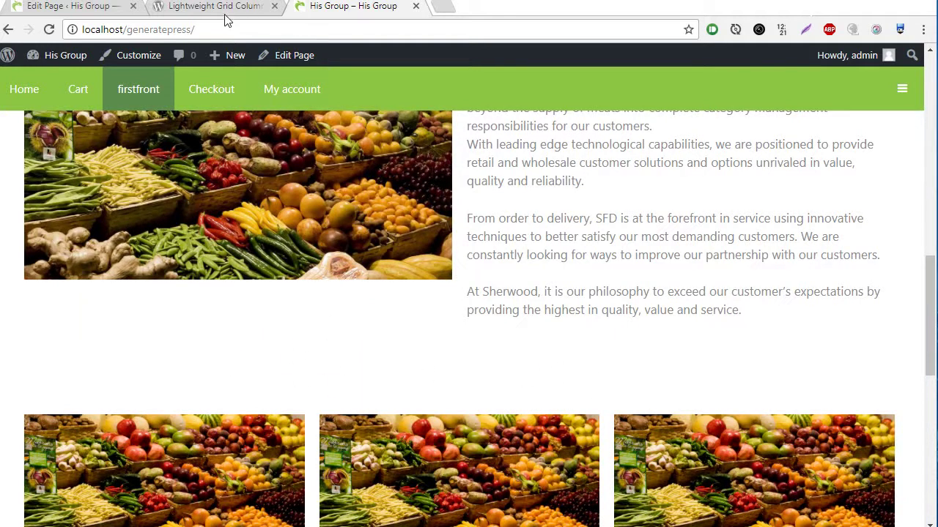
Reopen the firstfront page for editing, add another section and try reordering the two unlabeled sections.
left_click(291, 63)
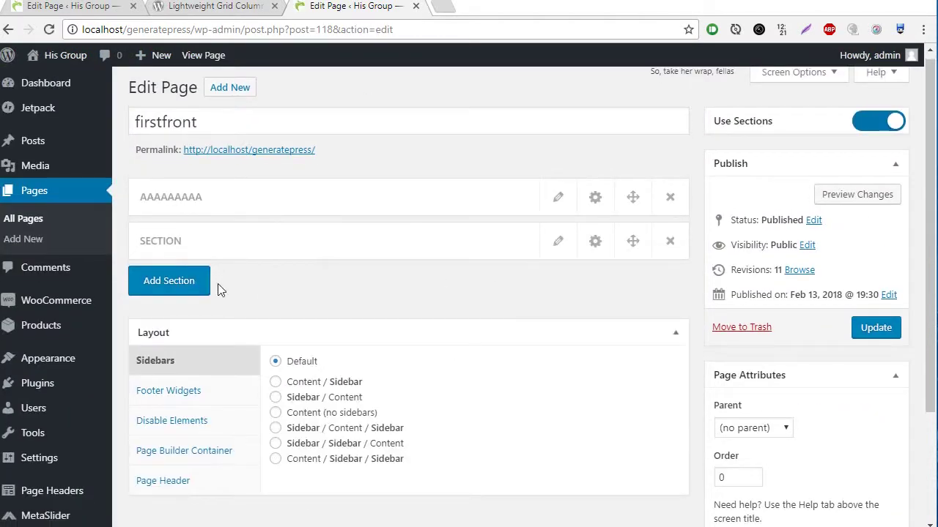
left_click(195, 289)
left_click_drag(445, 293, 441, 217)
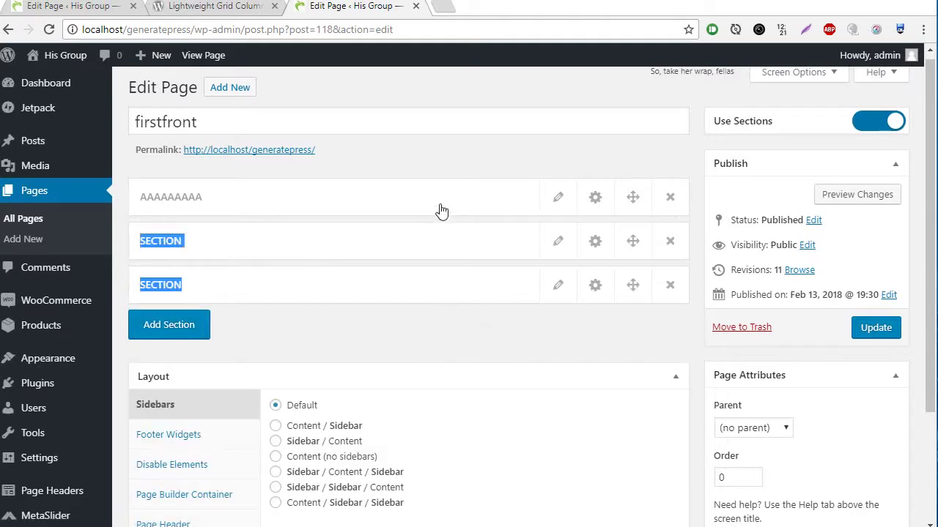
left_click_drag(625, 283, 630, 242)
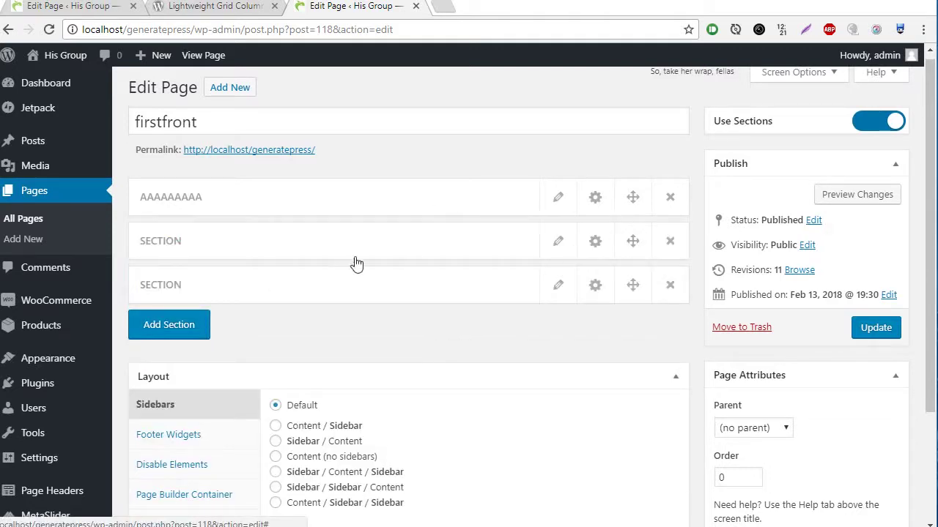
Change the label of the section with the His Natural Food Distributors text to "first two columns".
left_click(555, 200)
double_click(321, 141)
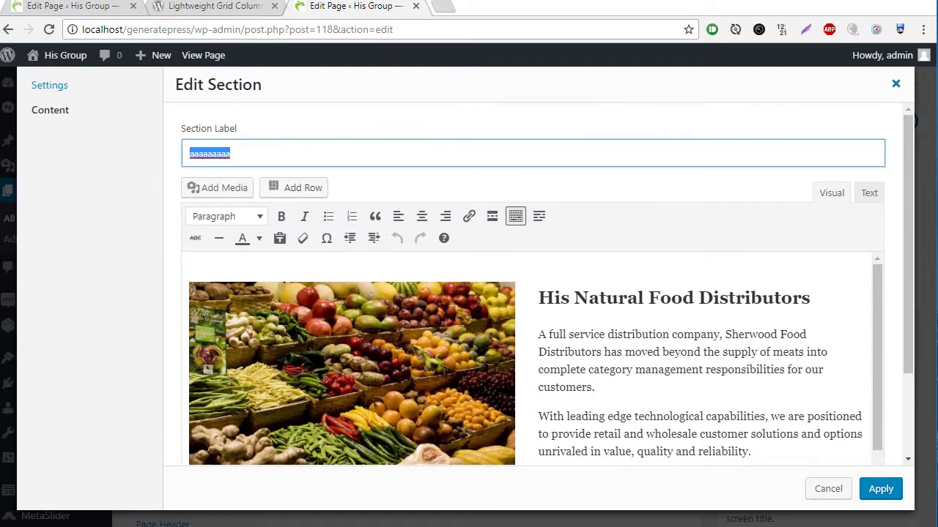
type("first two columns")
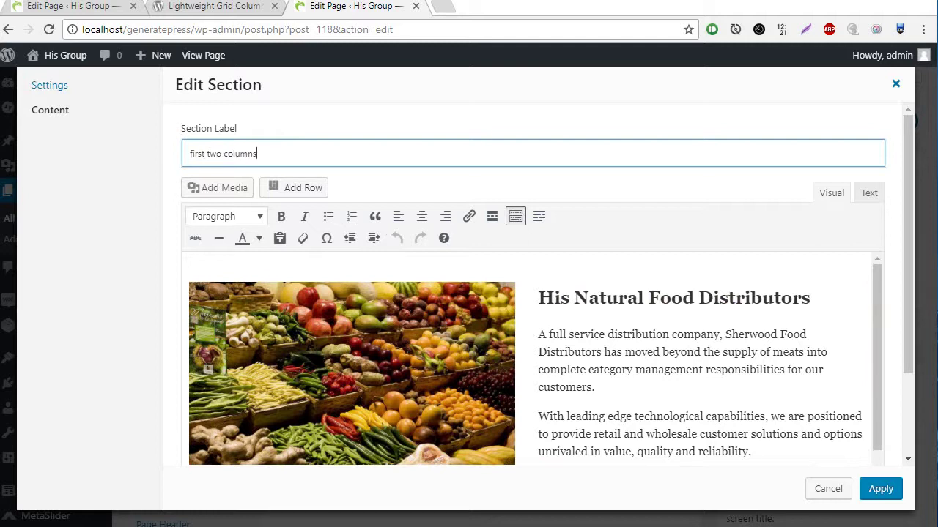
Apply the first section's label, reuse its text for the section with three images, and label that section "Second three columns".
key("ctrl+a")
key("ctrl+c")
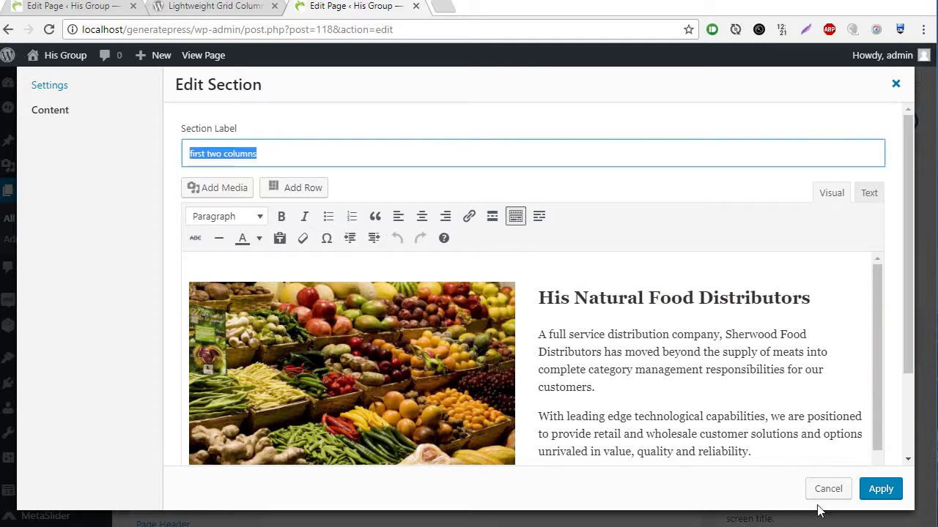
left_click(879, 490)
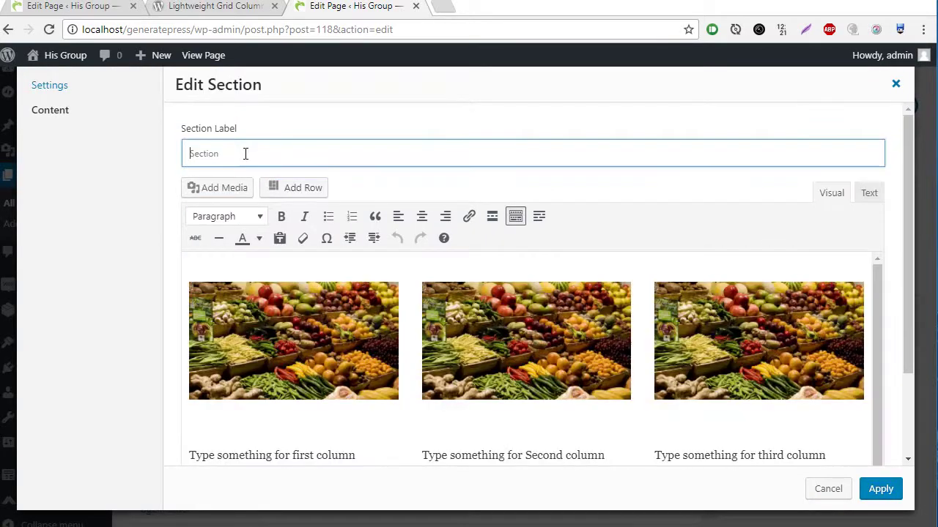
key("ctrl+v")
double_click(204, 155)
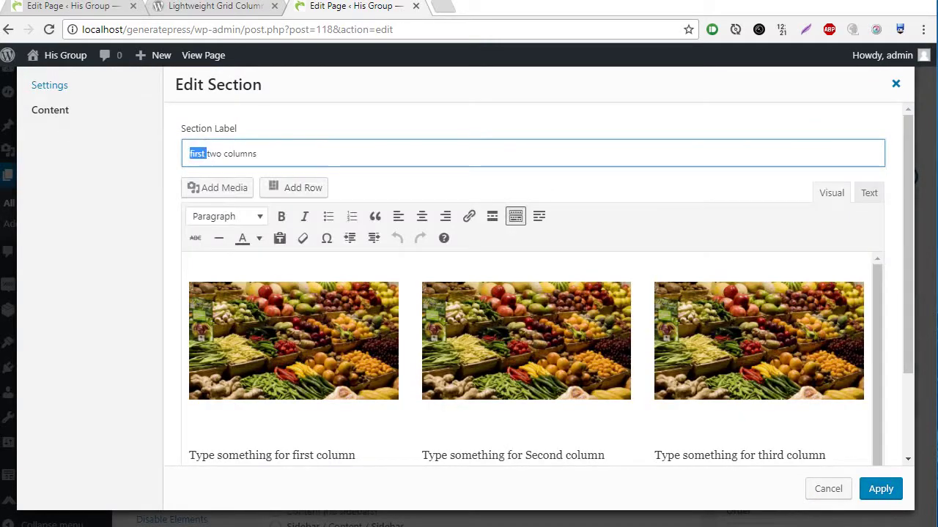
type("Second ")
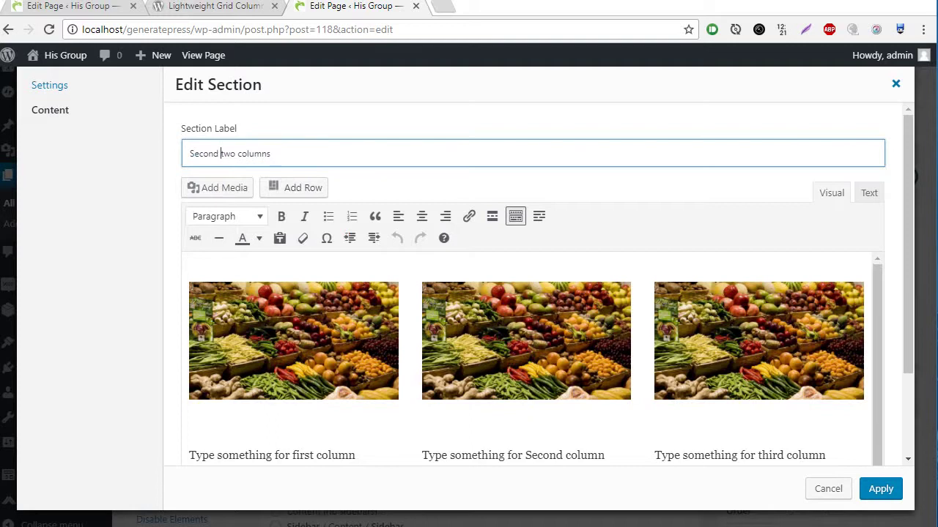
type("three")
left_click(879, 489)
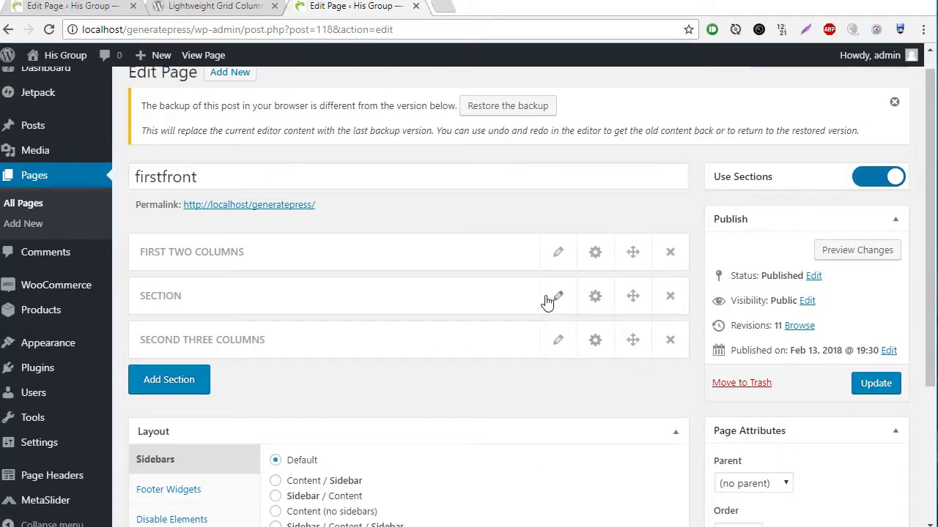
Open the empty section between the two labeled ones and set its label to "Second Subject".
left_click(559, 296)
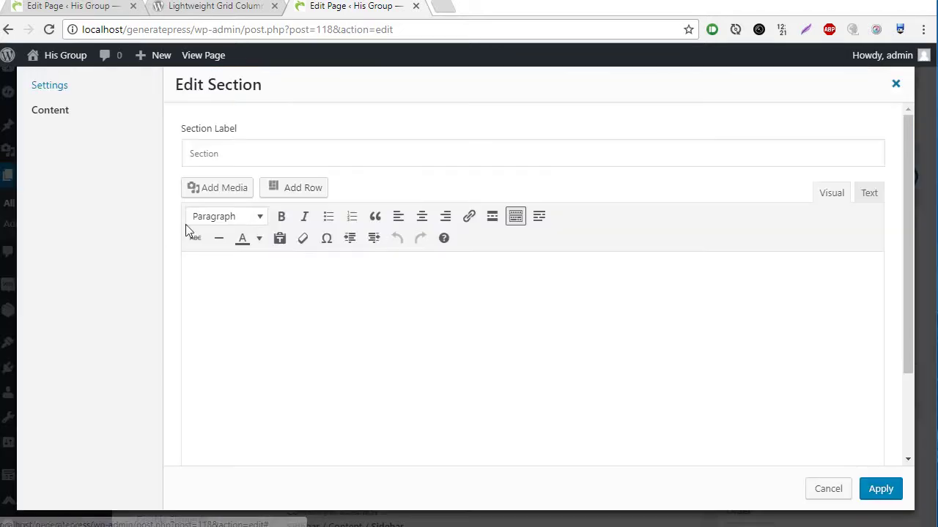
left_click(217, 153)
type("Secon")
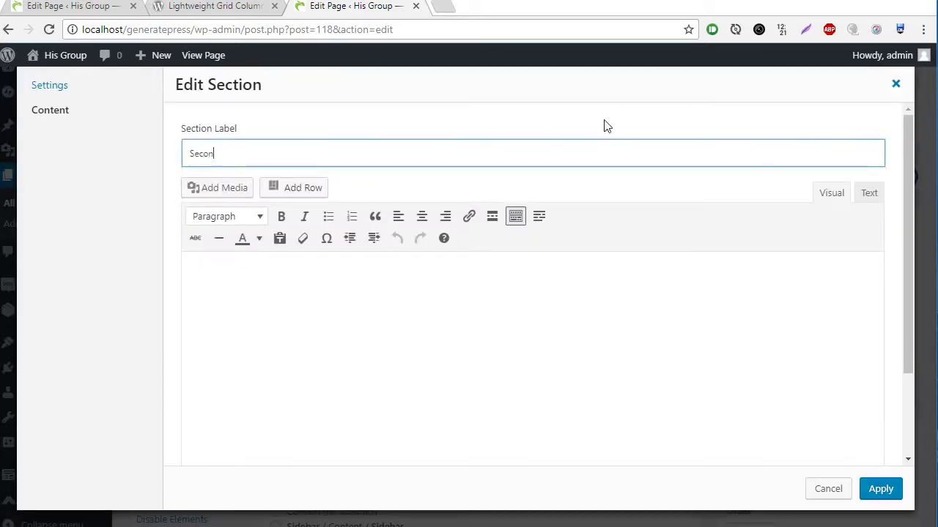
type("d Subject")
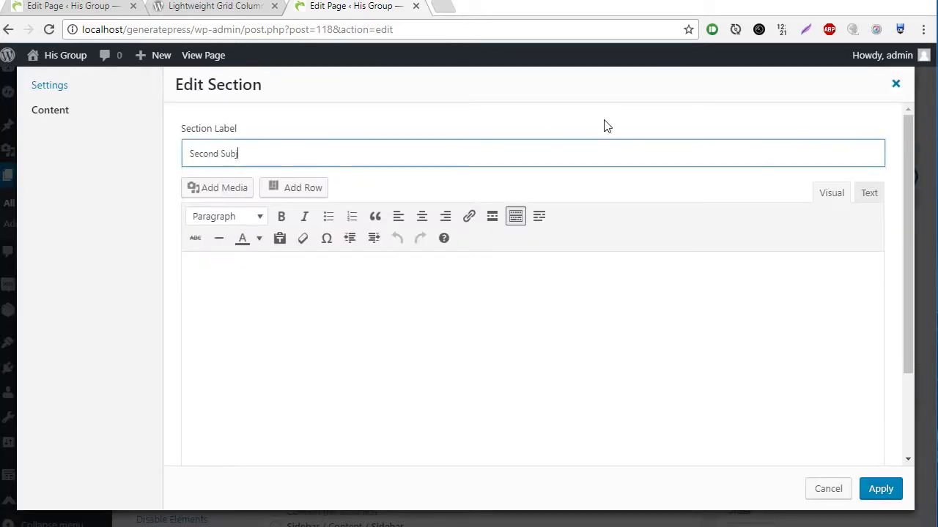
Enter the placeholder text "fwefawef" in the Second Subject section, format it as Heading 1 and center it.
left_click(345, 321)
type("fwefawef")
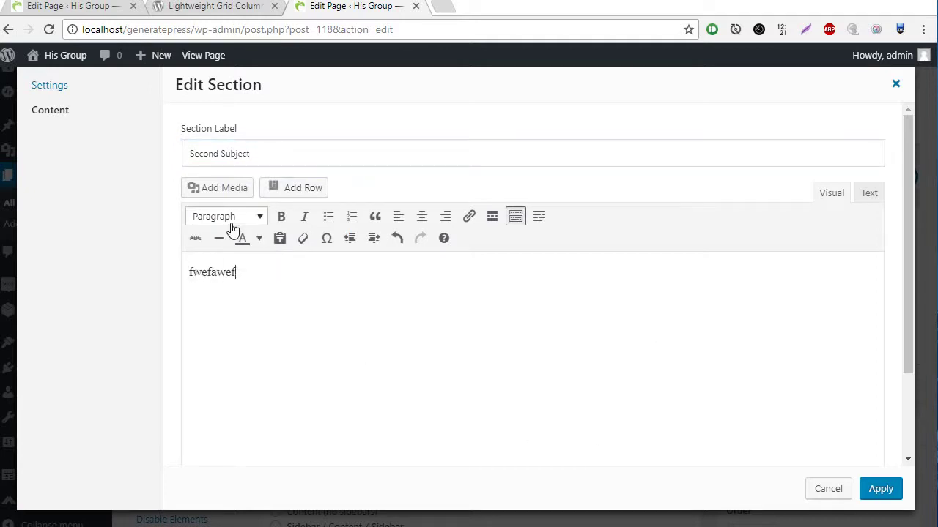
key("ctrl+a")
left_click(223, 217)
left_click(236, 273)
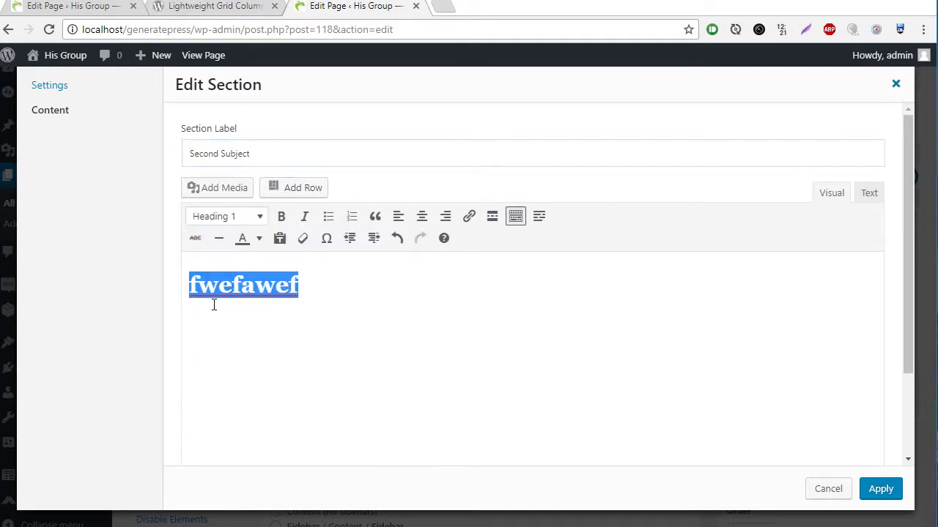
left_click(420, 220)
left_click(583, 274)
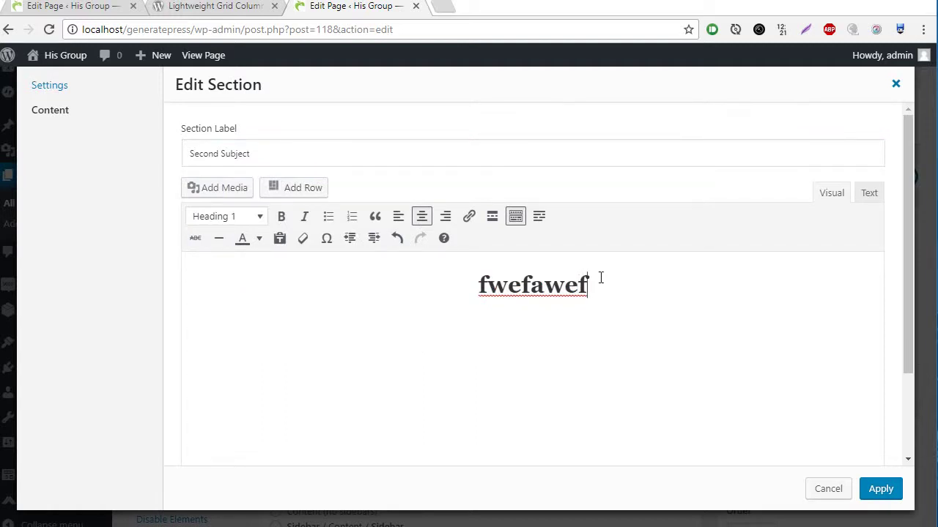
Replace the placeholder heading with "Our Products" and apply the section's changes.
type("Our P")
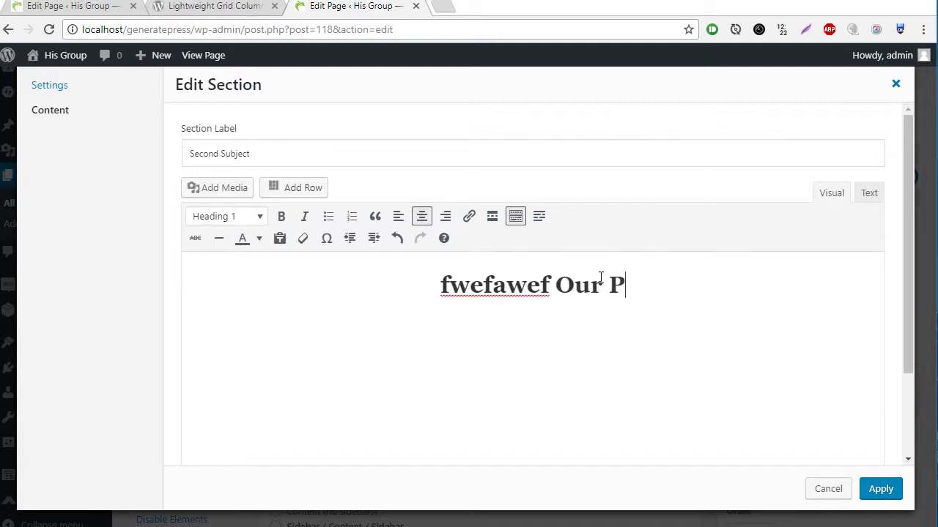
type("roducts")
key("Home")
key("Delete")
key("Delete")
key("Delete")
key("Delete")
key("Delete")
key("Delete")
key("Delete")
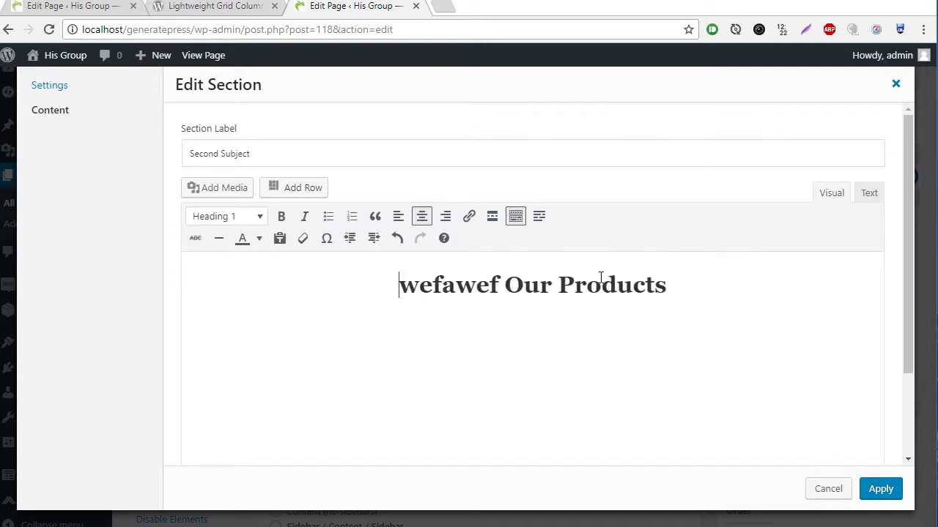
key("Delete")
key("Delete")
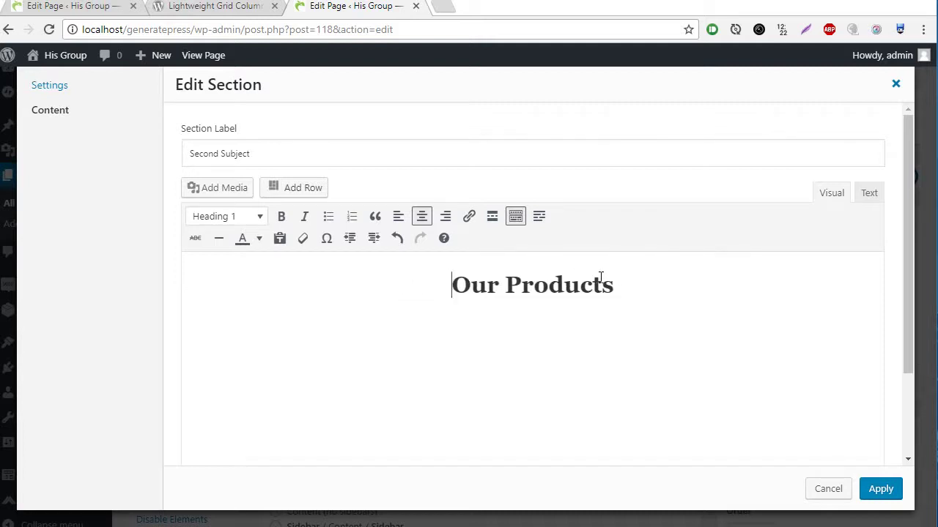
left_click(879, 489)
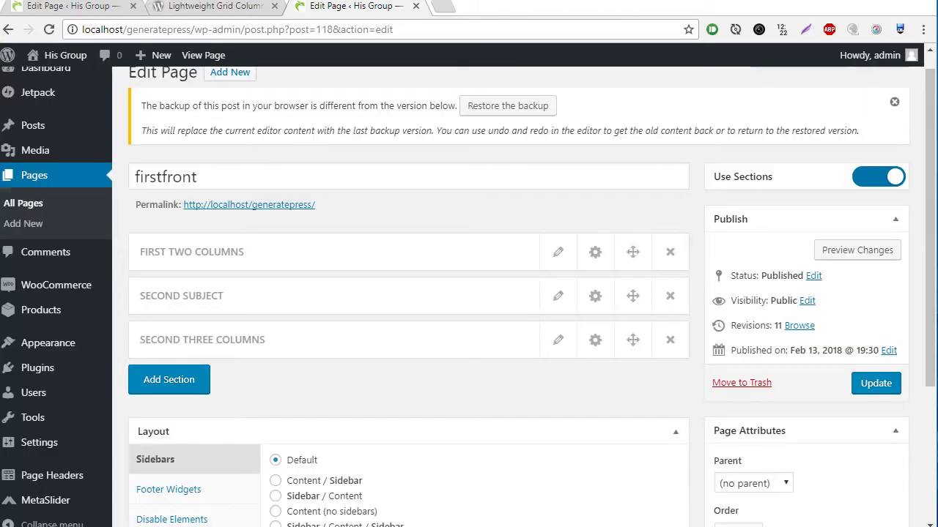
Update the firstfront page and open the live site to check the Our Products heading between the two column sections.
left_click(895, 383)
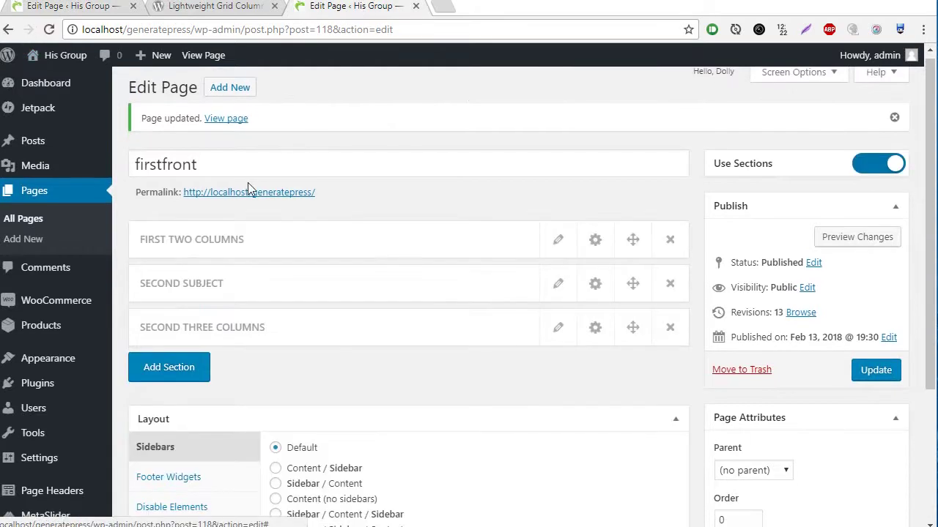
left_click(249, 193)
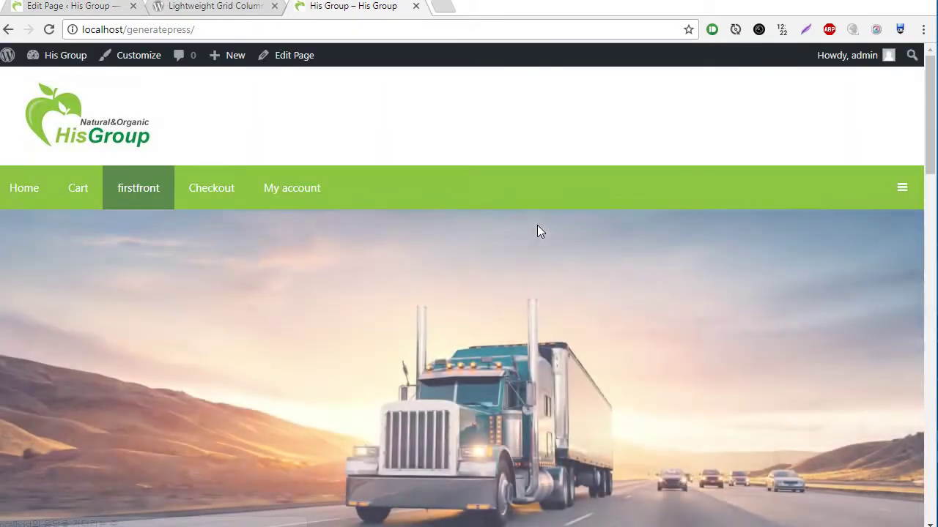
scroll(537, 232, "down", 5)
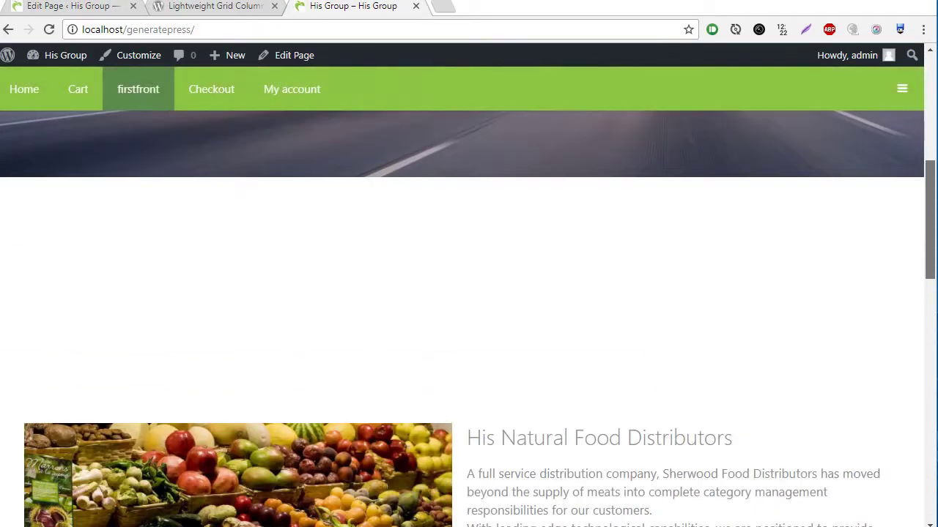
scroll(469, 315, "down", 12)
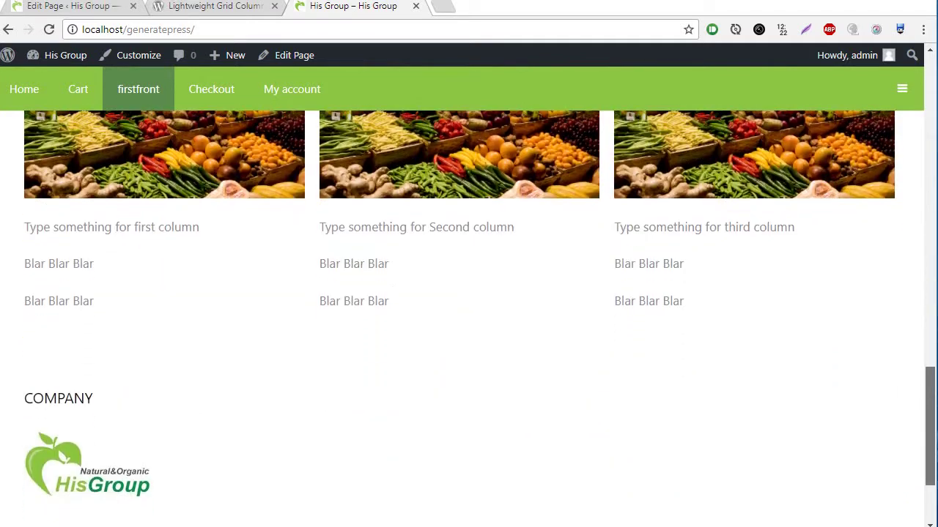
scroll(630, 377, "up", 6)
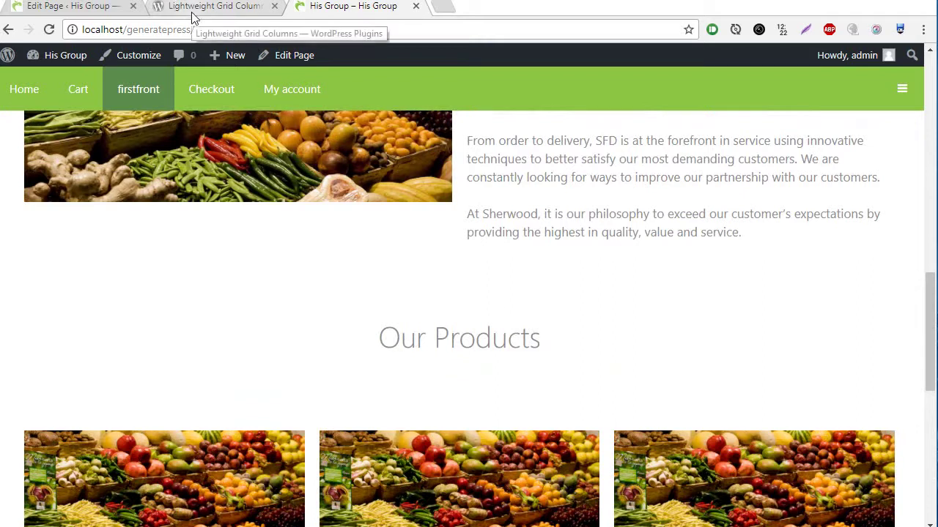
left_click_drag(932, 321, 918, 320)
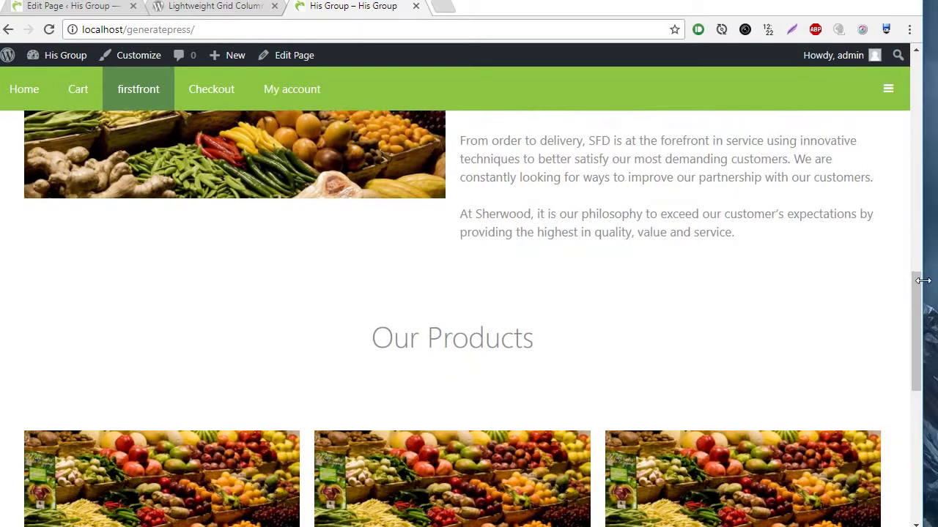
left_click_drag(923, 244, 935, 257)
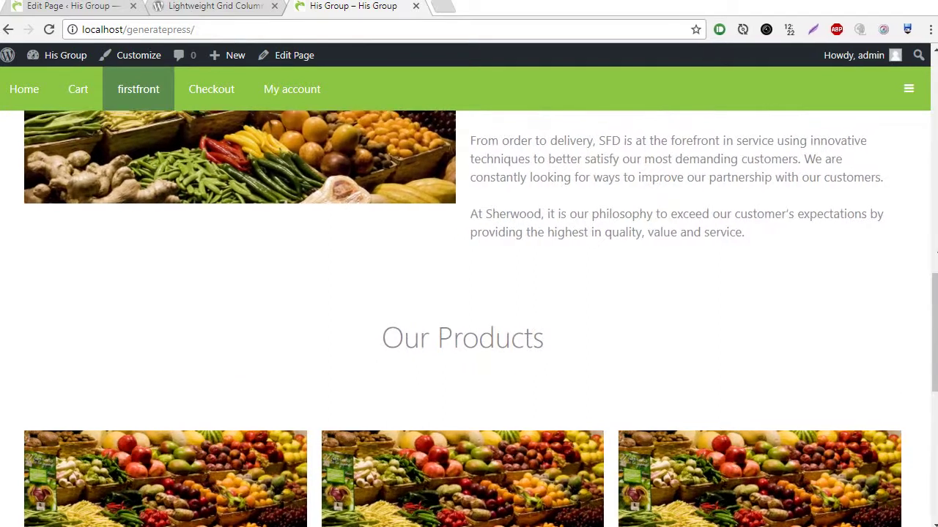
left_click_drag(934, 314, 926, 288)
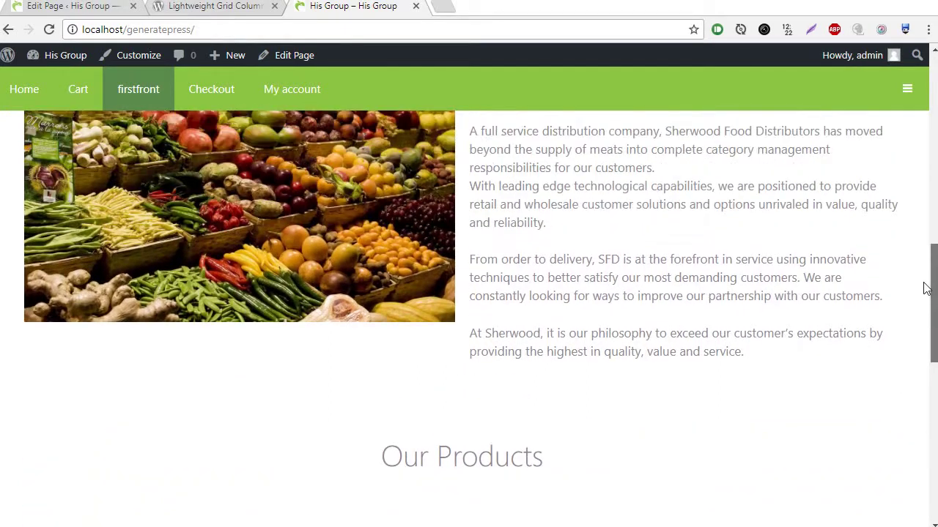